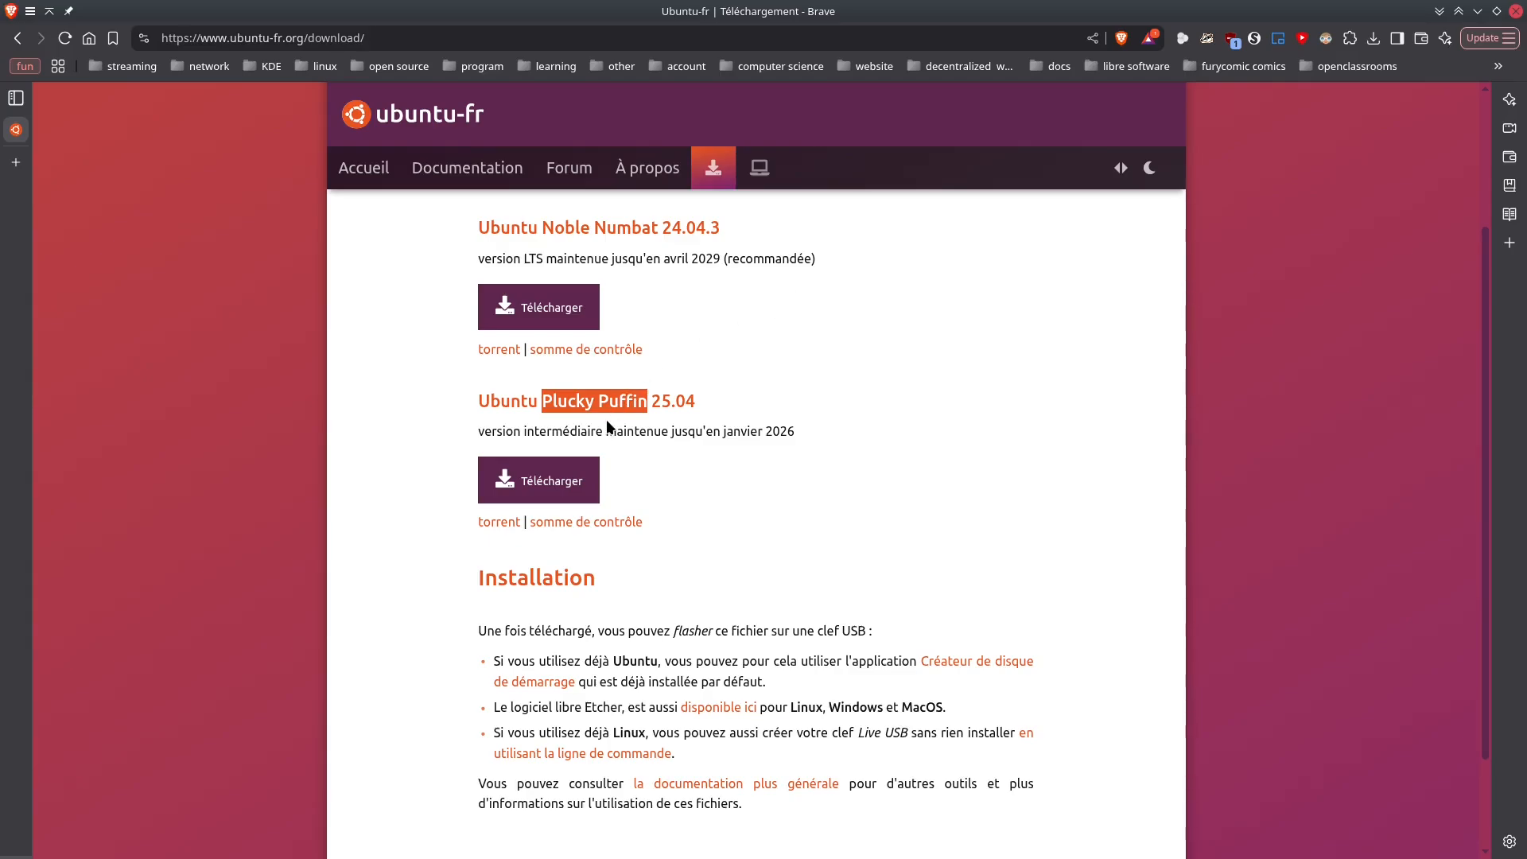
Start downloading the Ubuntu Plucky Puffin 25.04 desktop ISO in Brave, then close the save prompt
click(526, 478)
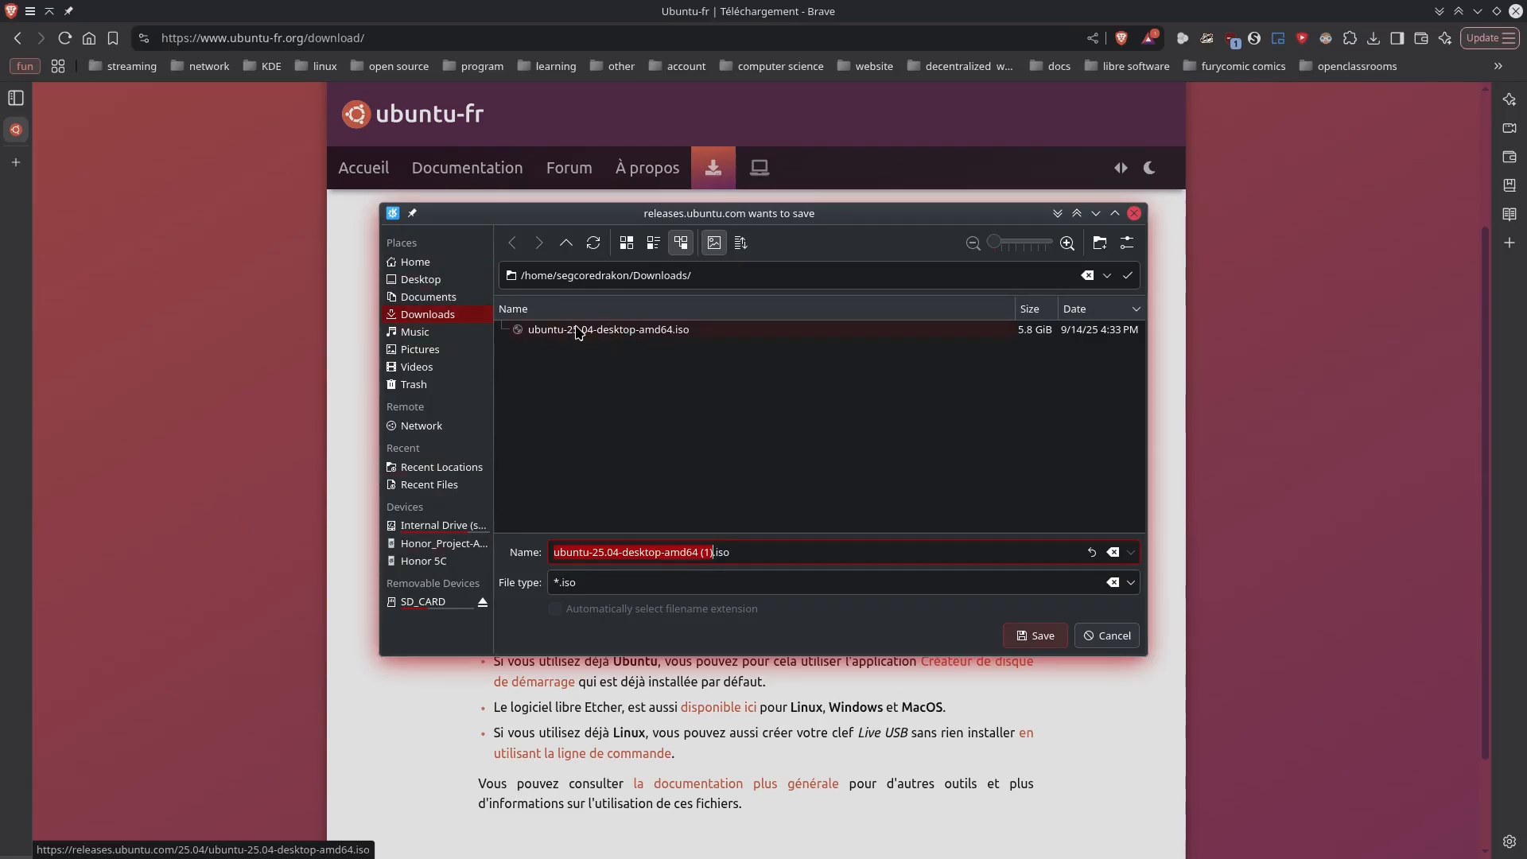
click(1134, 213)
Launch Virtual Machine Manager via a 'vir' launcher search, then restore the Brave download page
click(1477, 11)
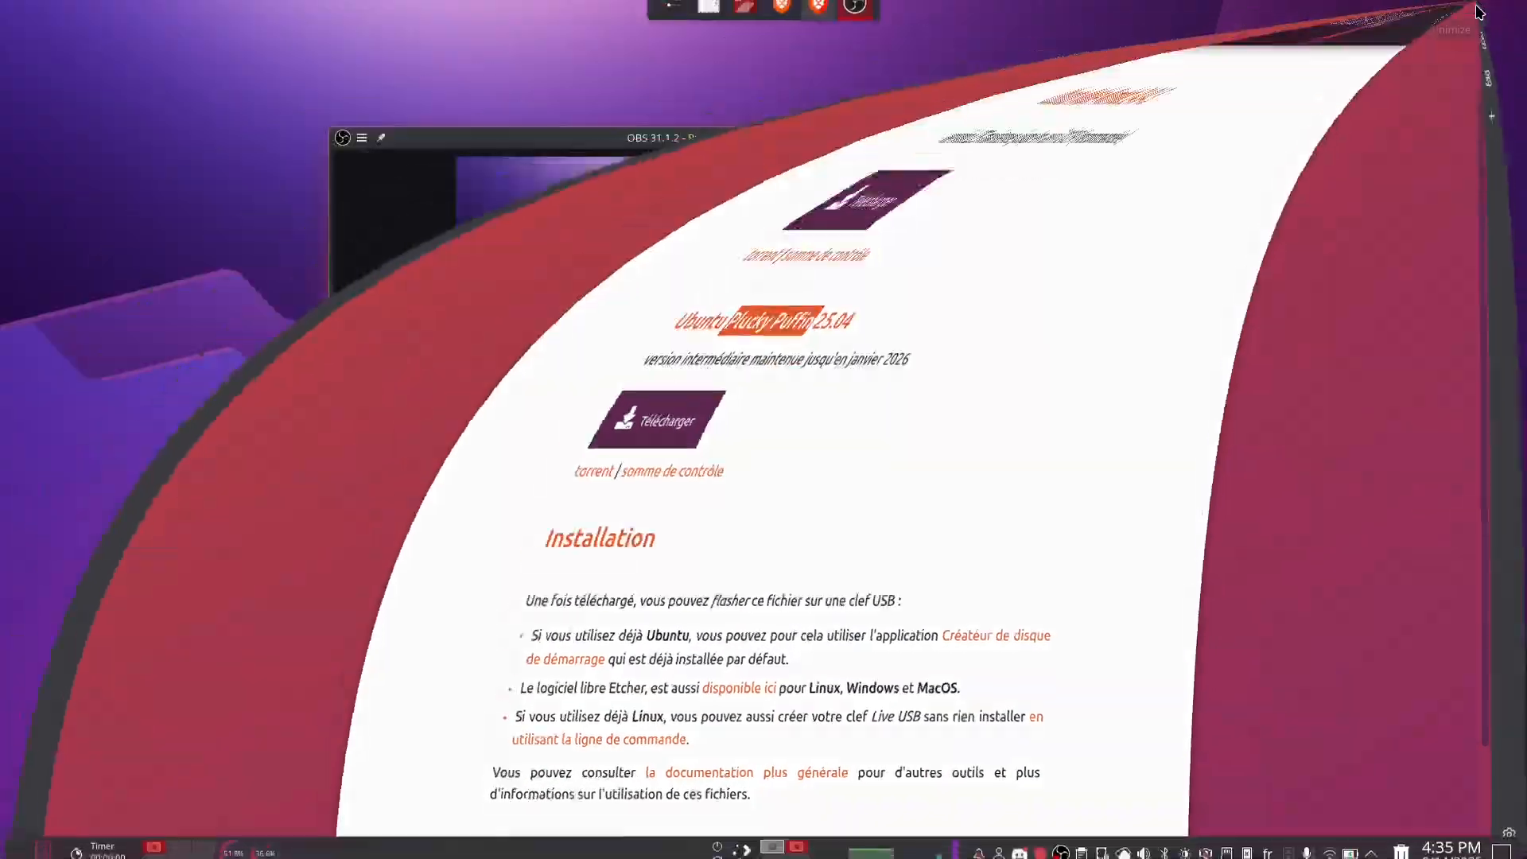
click(1143, 139)
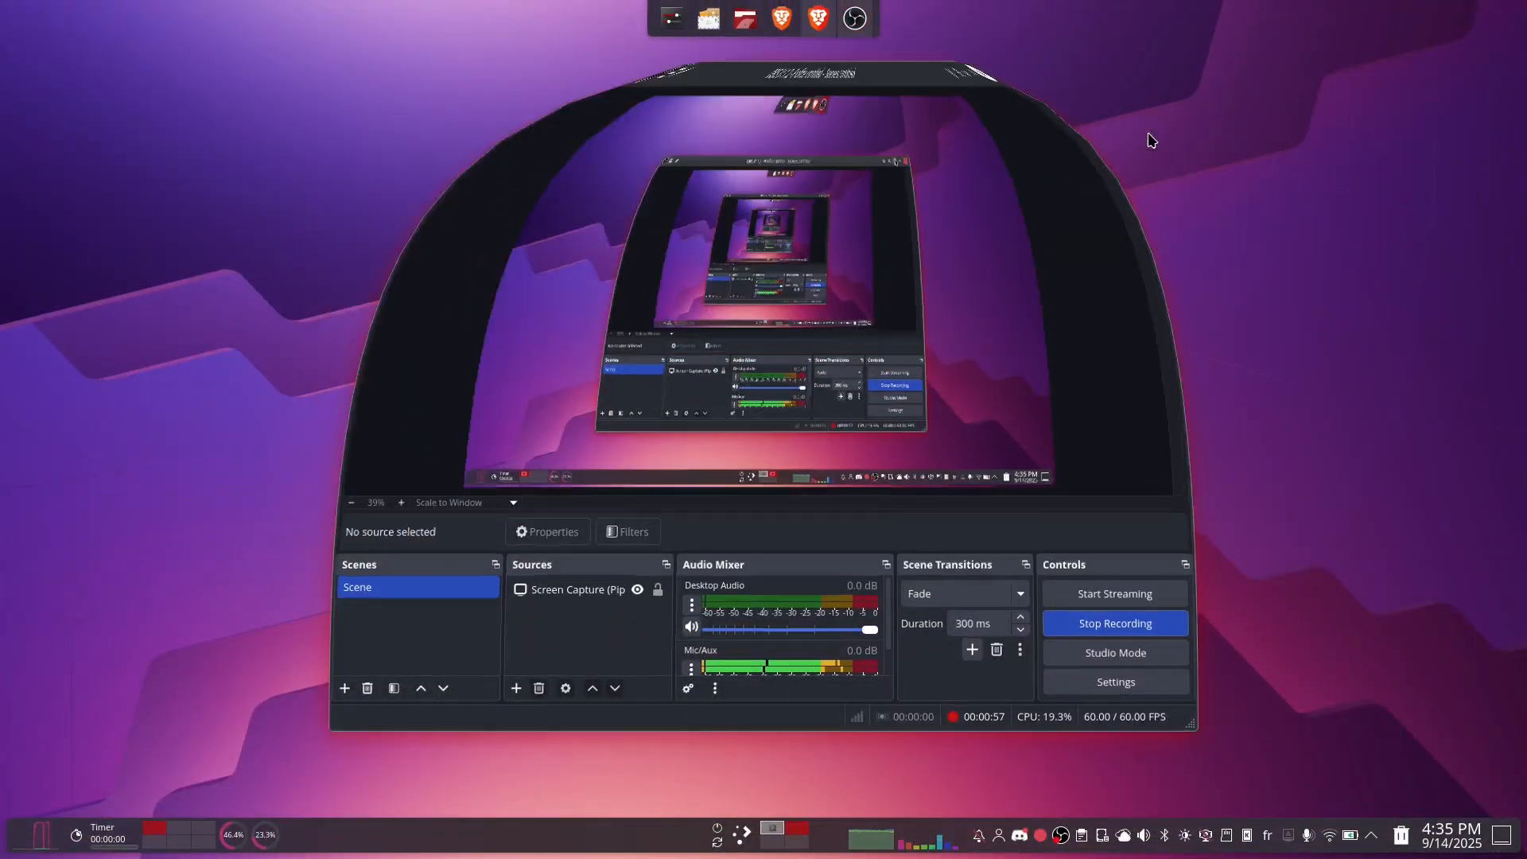
key(super)
text(vir)
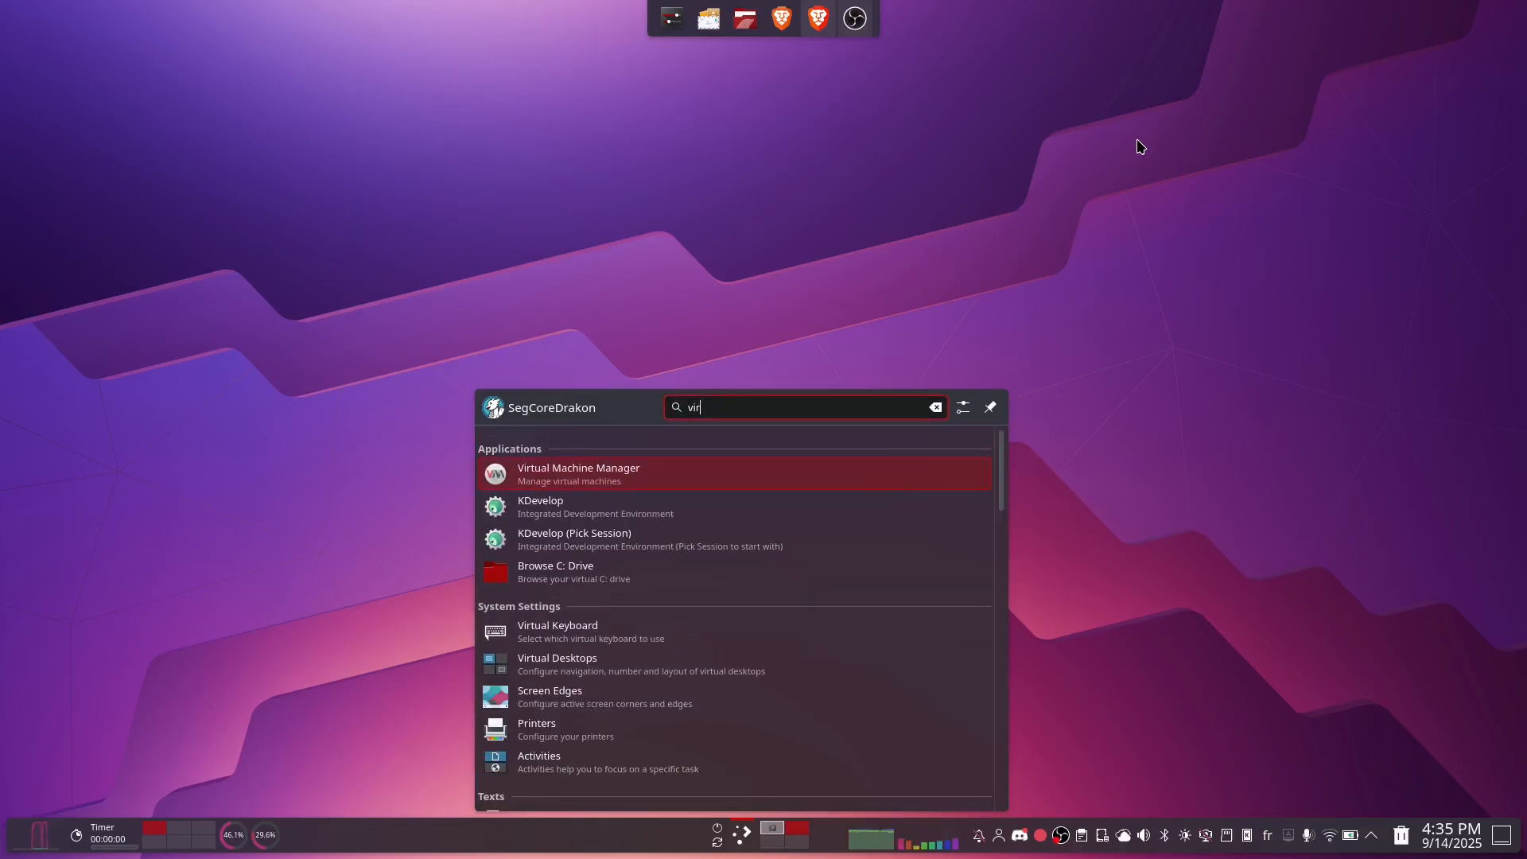
key(Return)
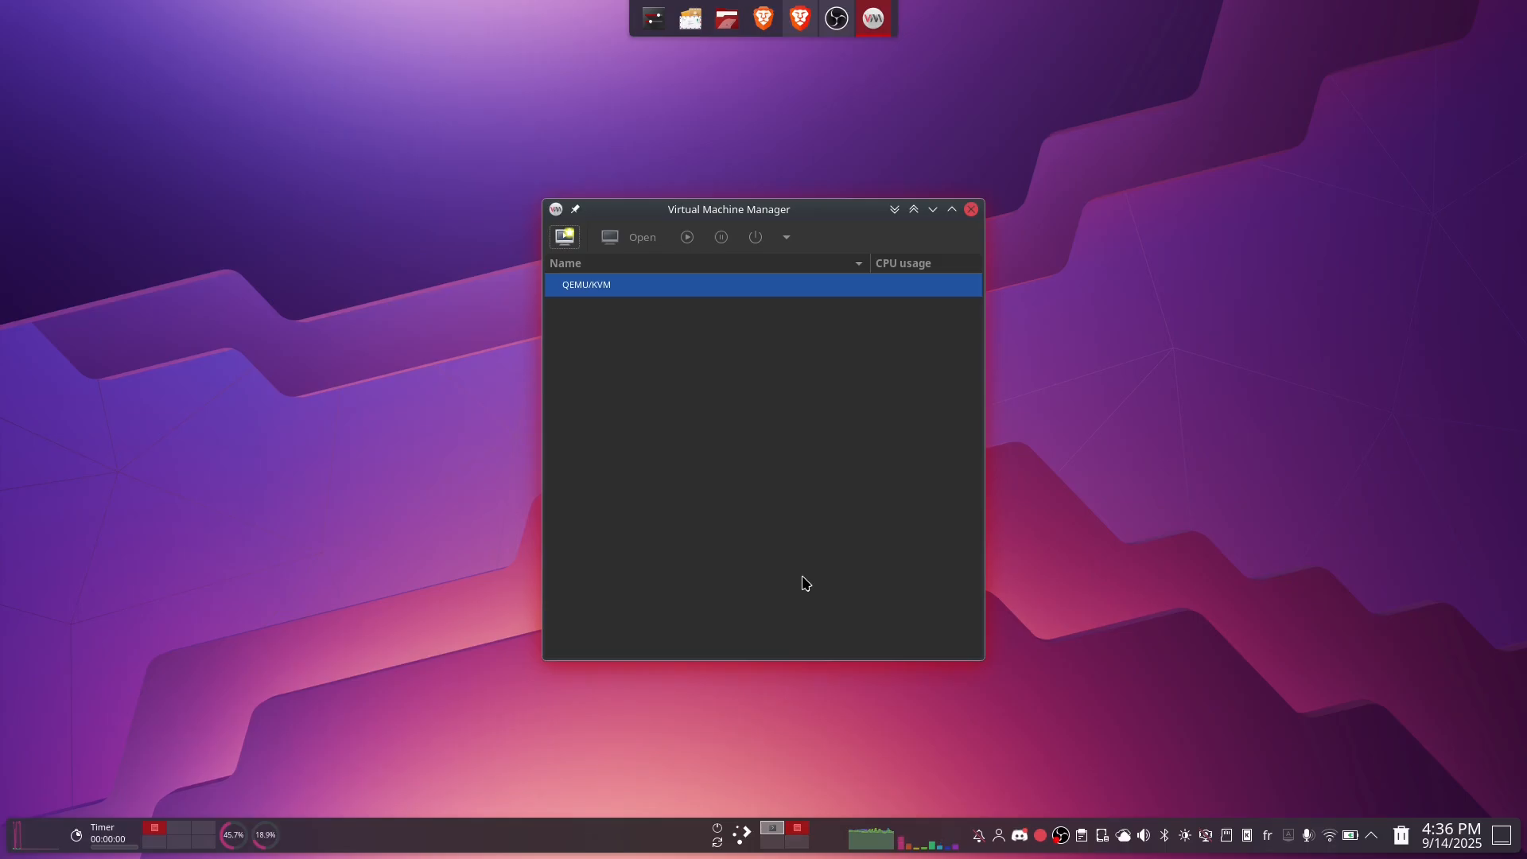
click(801, 18)
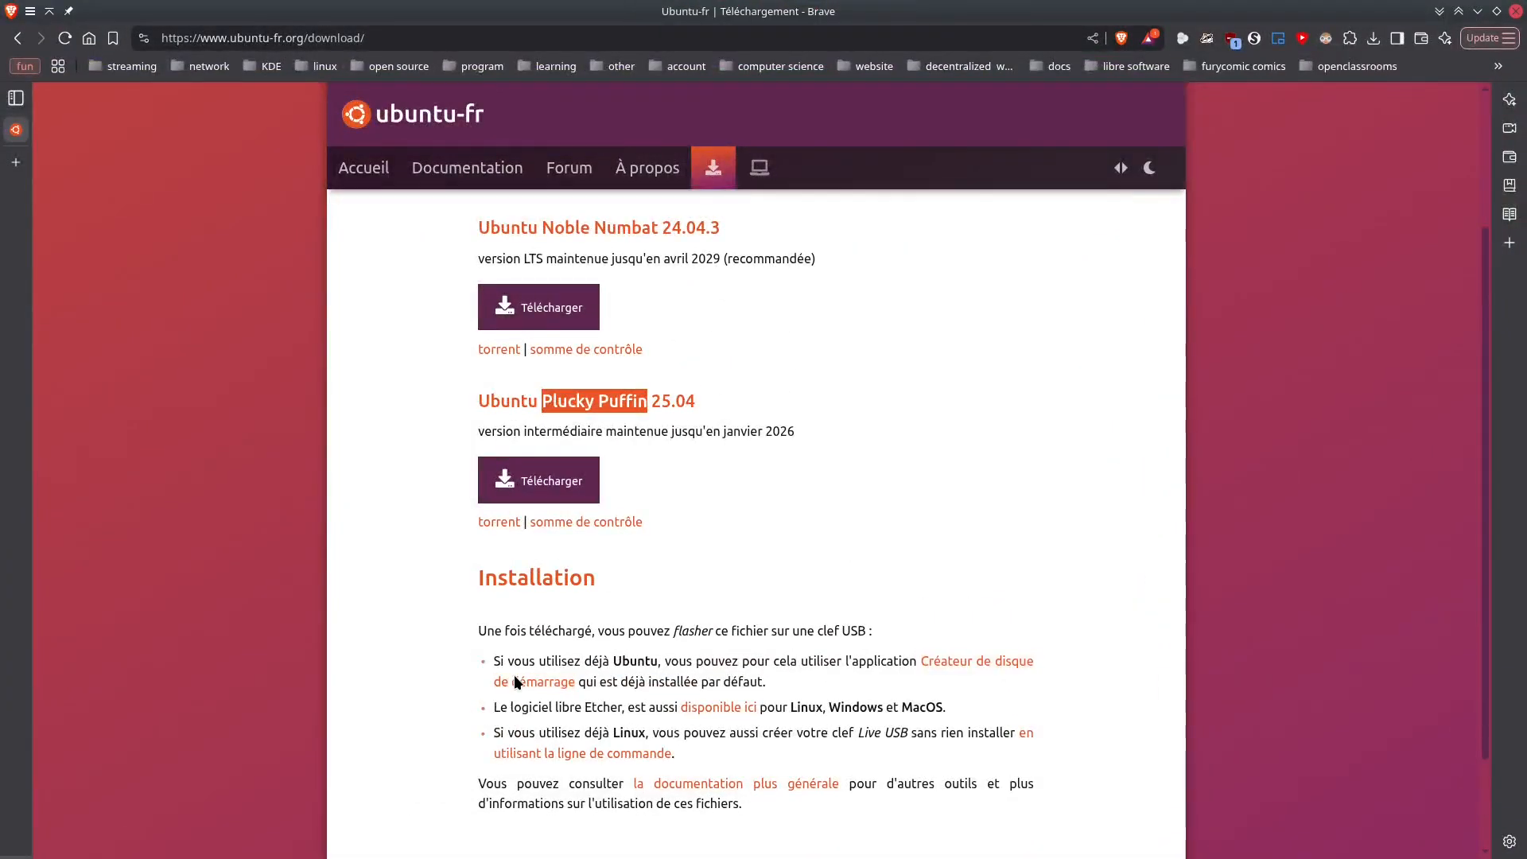
Highlight 'Etcher' on the download page and maximize the ubuntu25.04 VM console at GRUB
drag(584, 708, 624, 708)
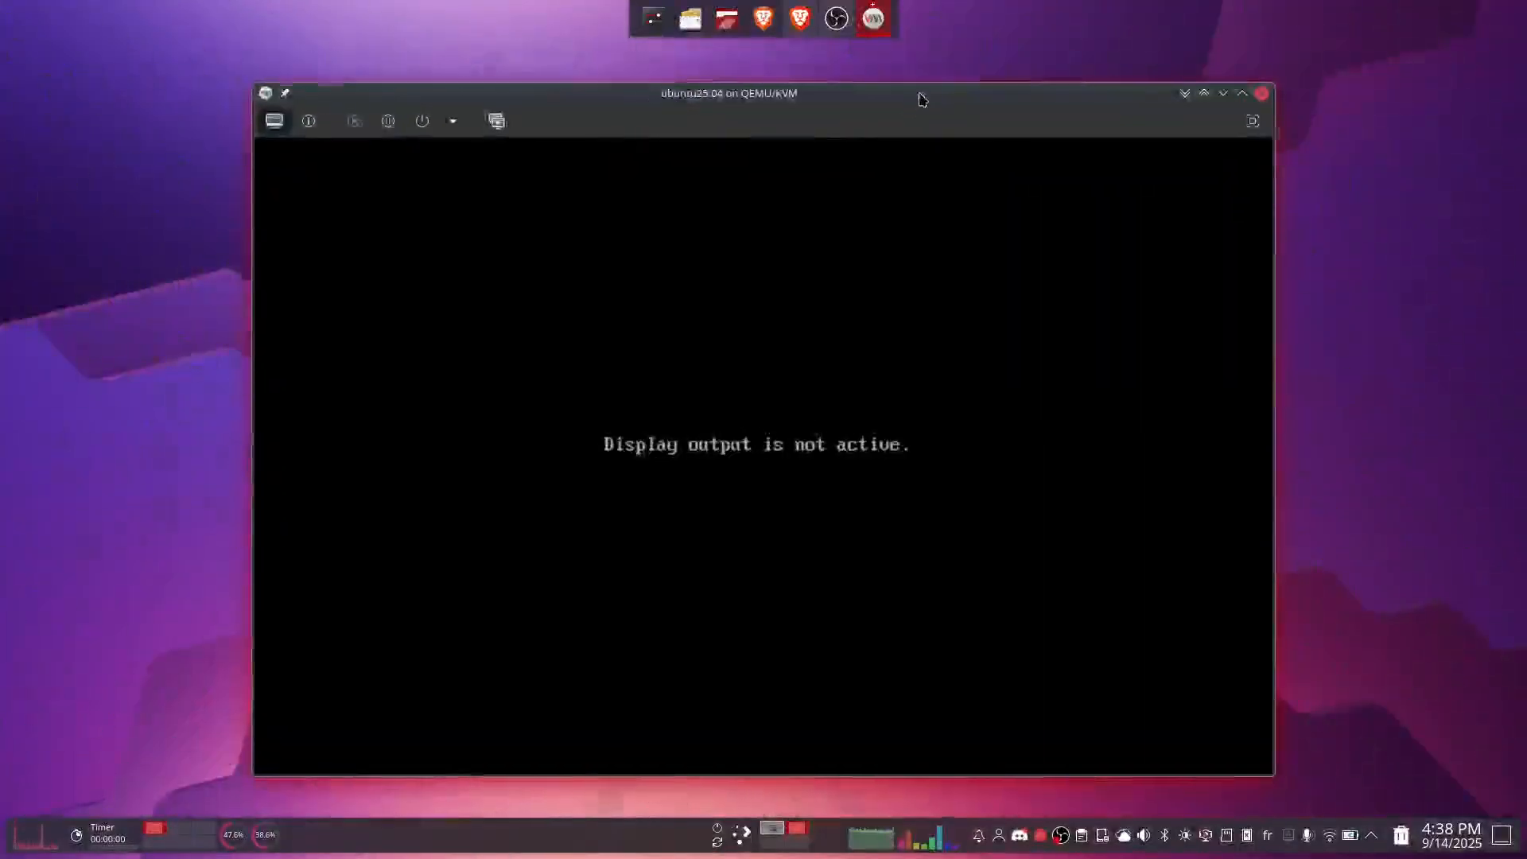
double_click(920, 96)
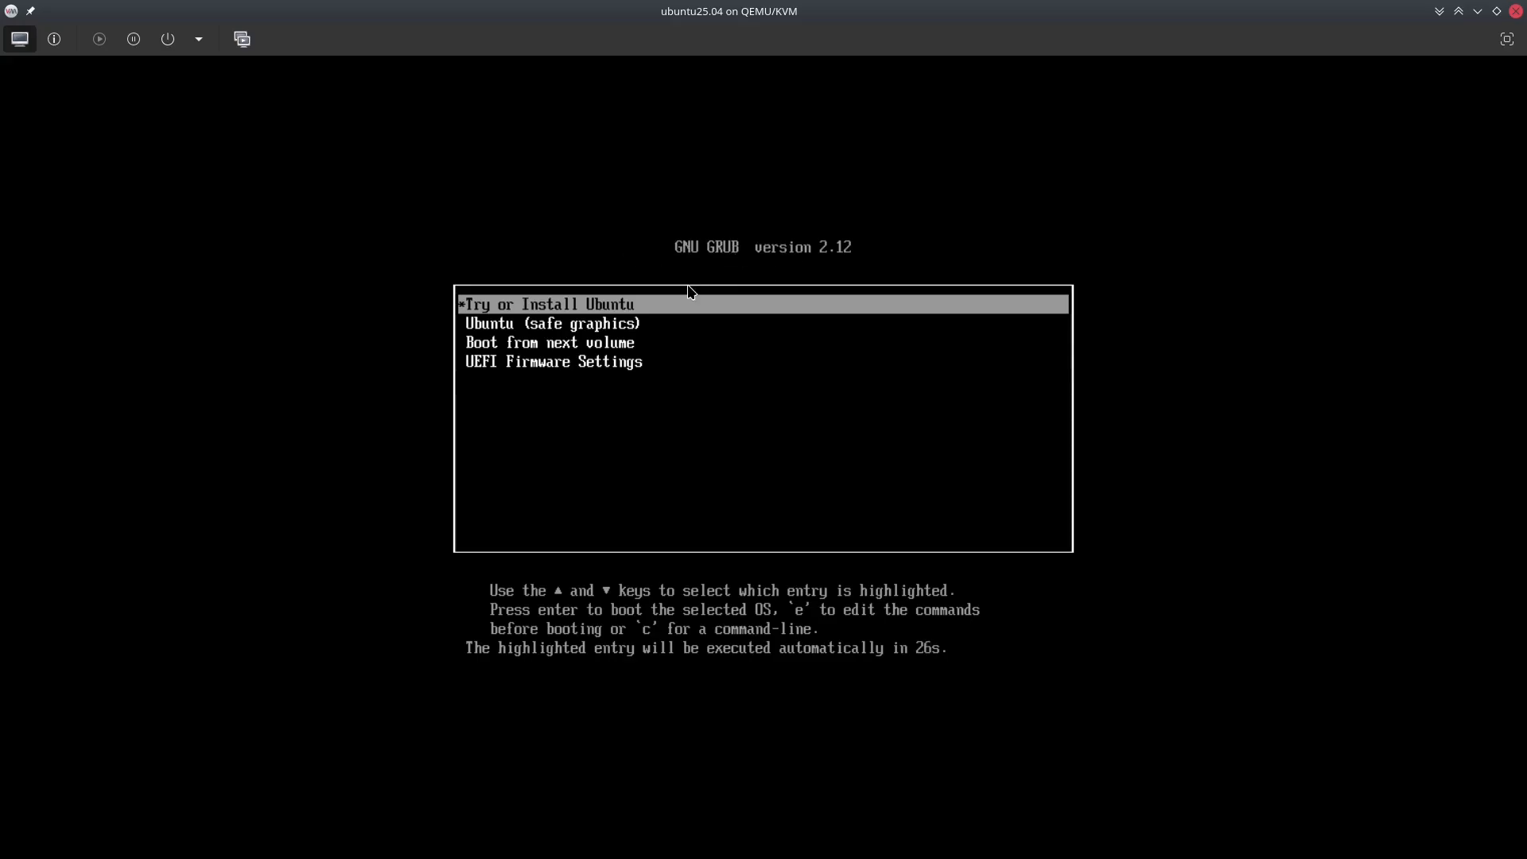
Boot the 'Try or Install Ubuntu' entry from the GNU GRUB menu
key(Down)
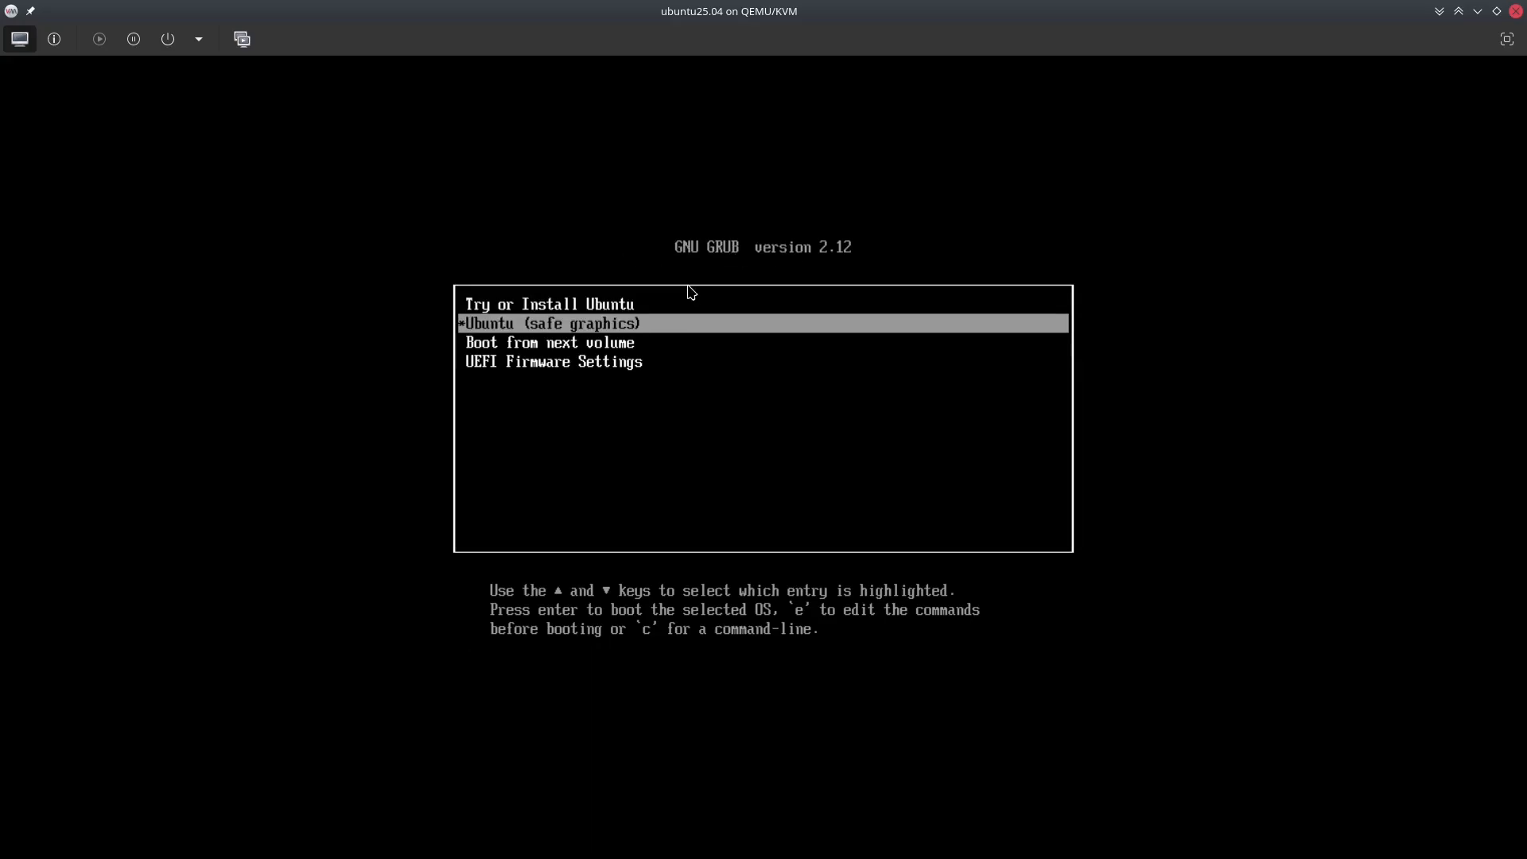
key(Down)
key(Down)
key(Up)
key(Up)
key(Up)
key(Down)
key(Down)
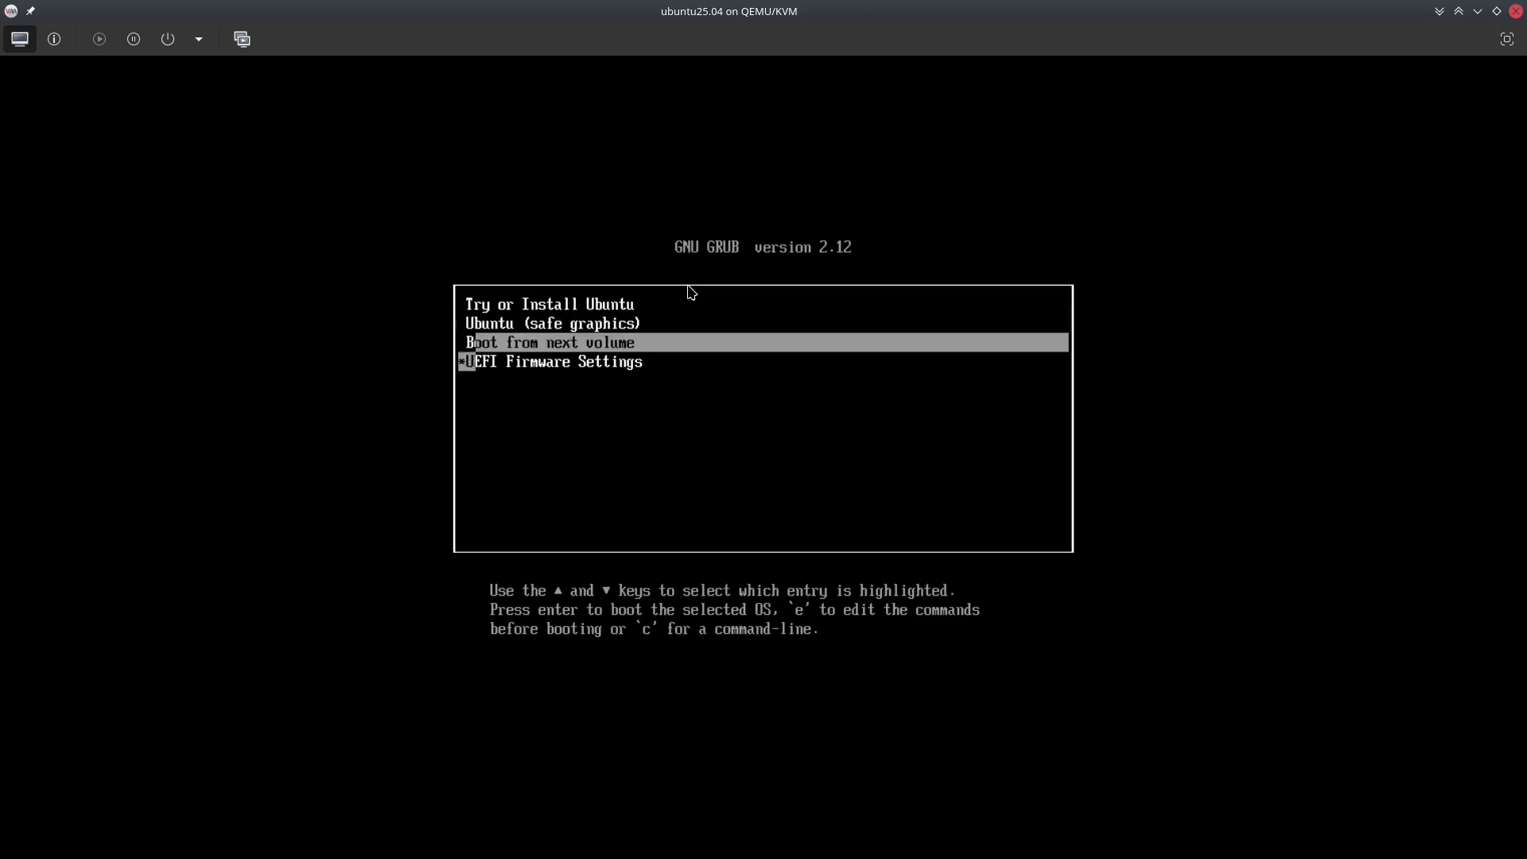
key(Down)
key(Up)
key(Up)
key(Up)
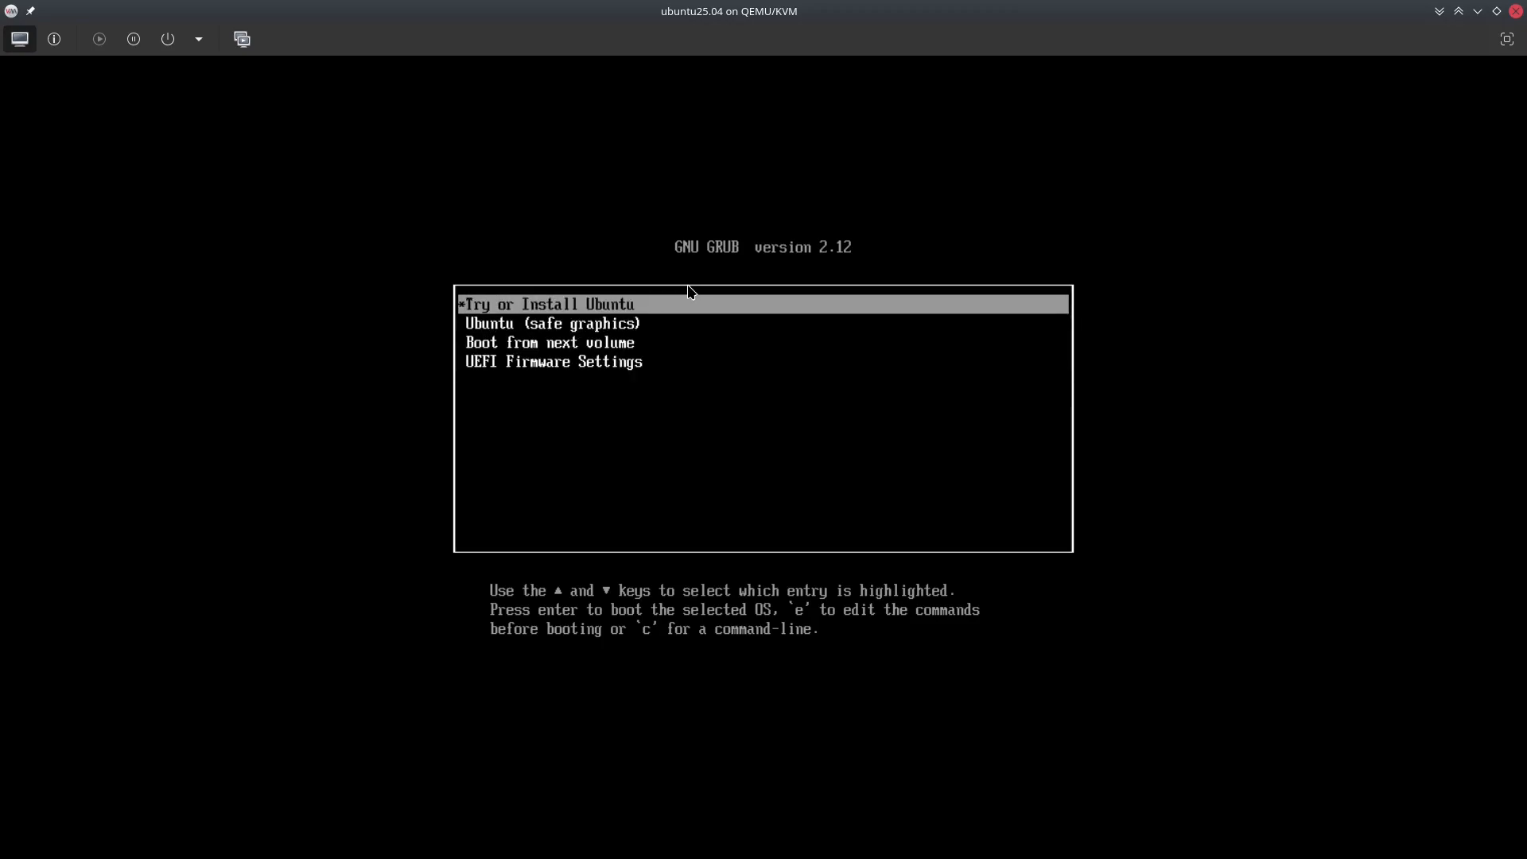
key(Return)
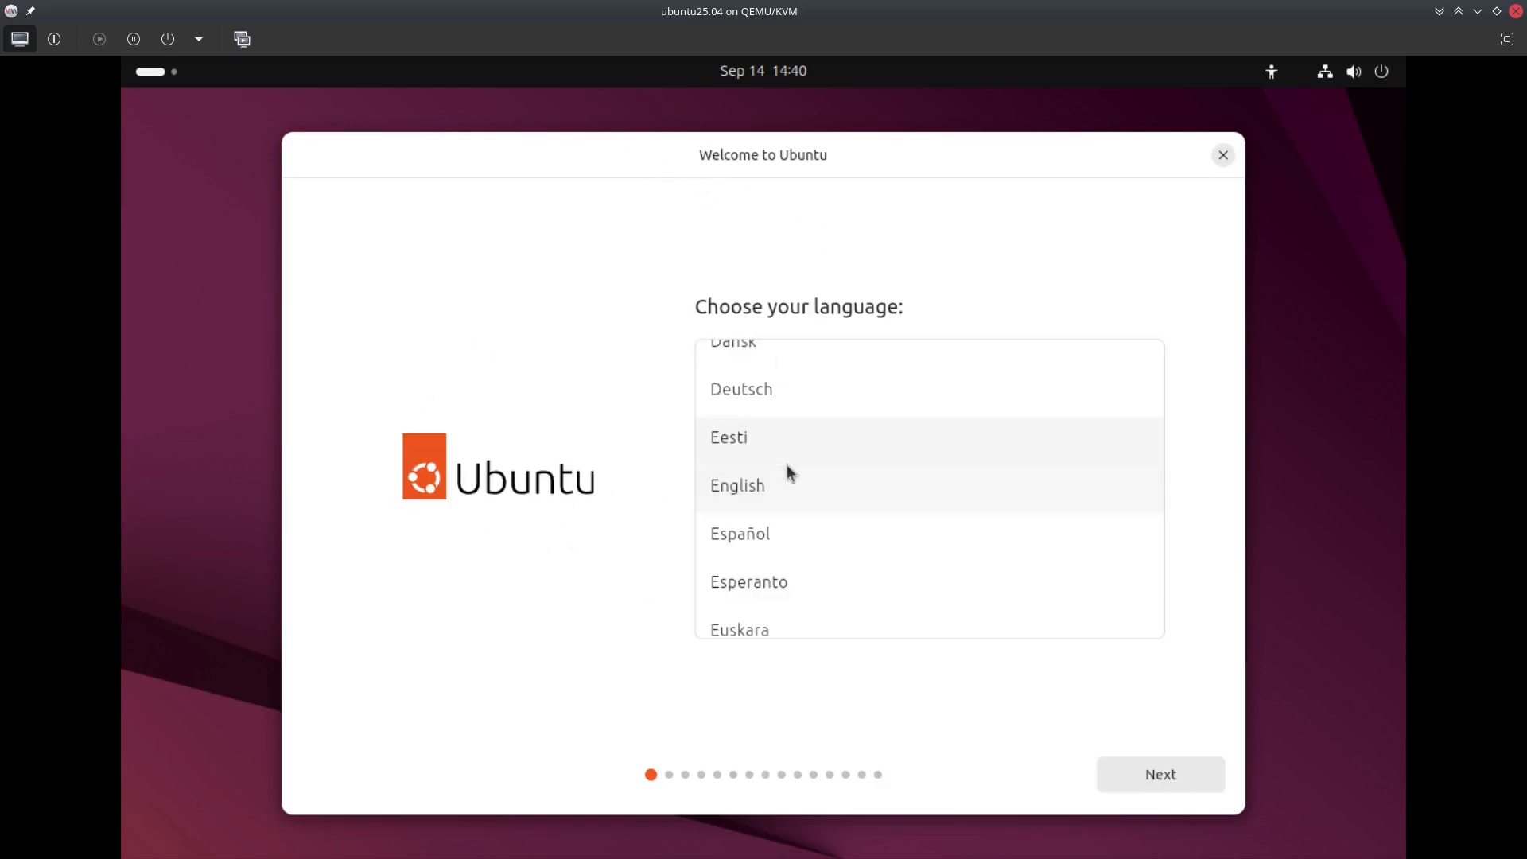
Scroll the installer's language list to choose Français
scroll(785, 464, up, 3)
scroll(742, 422, down, 3)
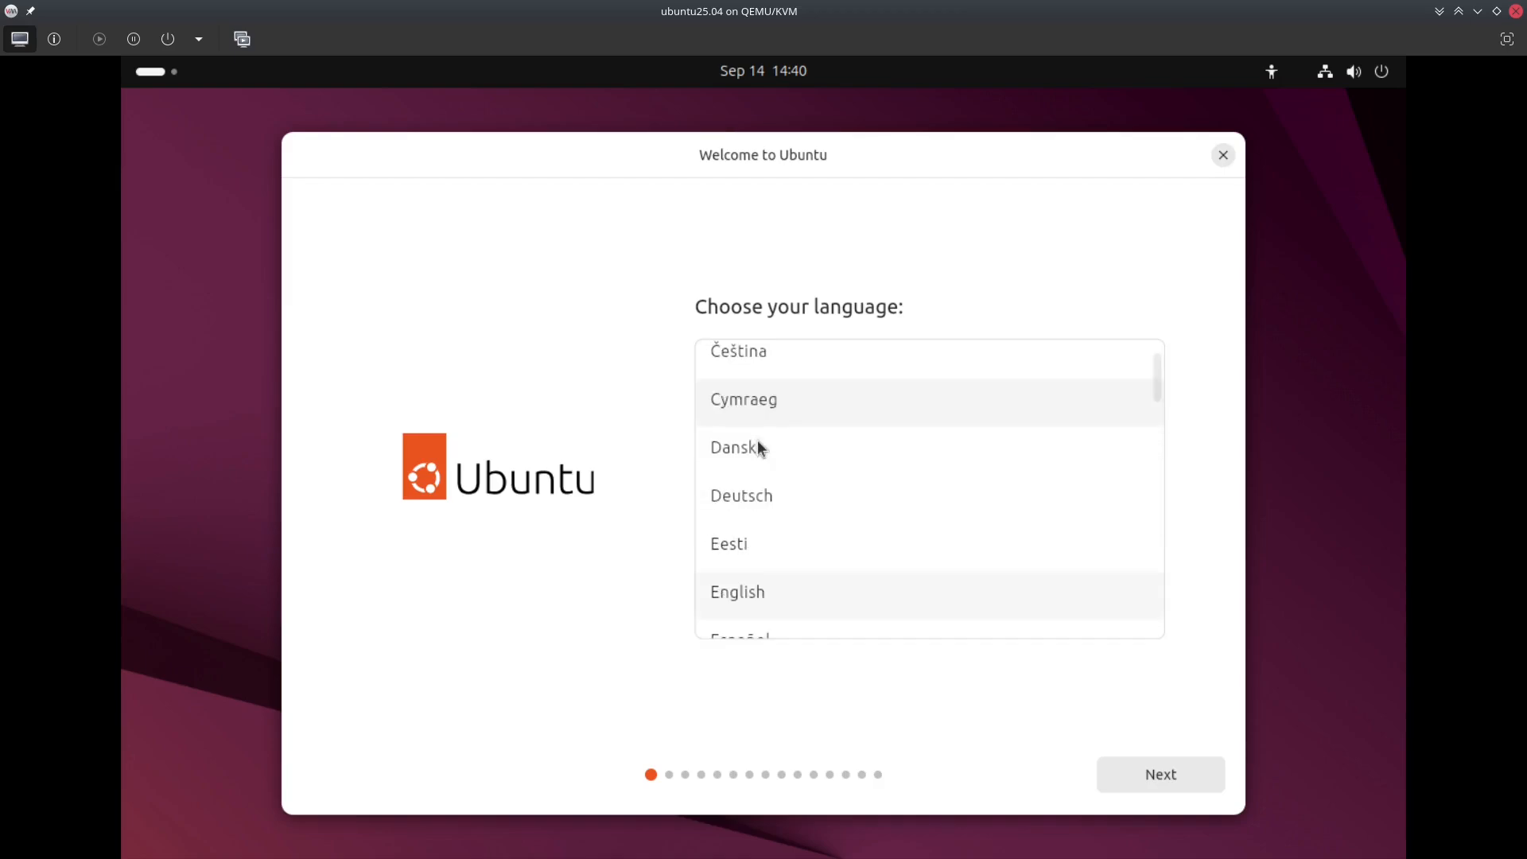
scroll(758, 489, down, 1)
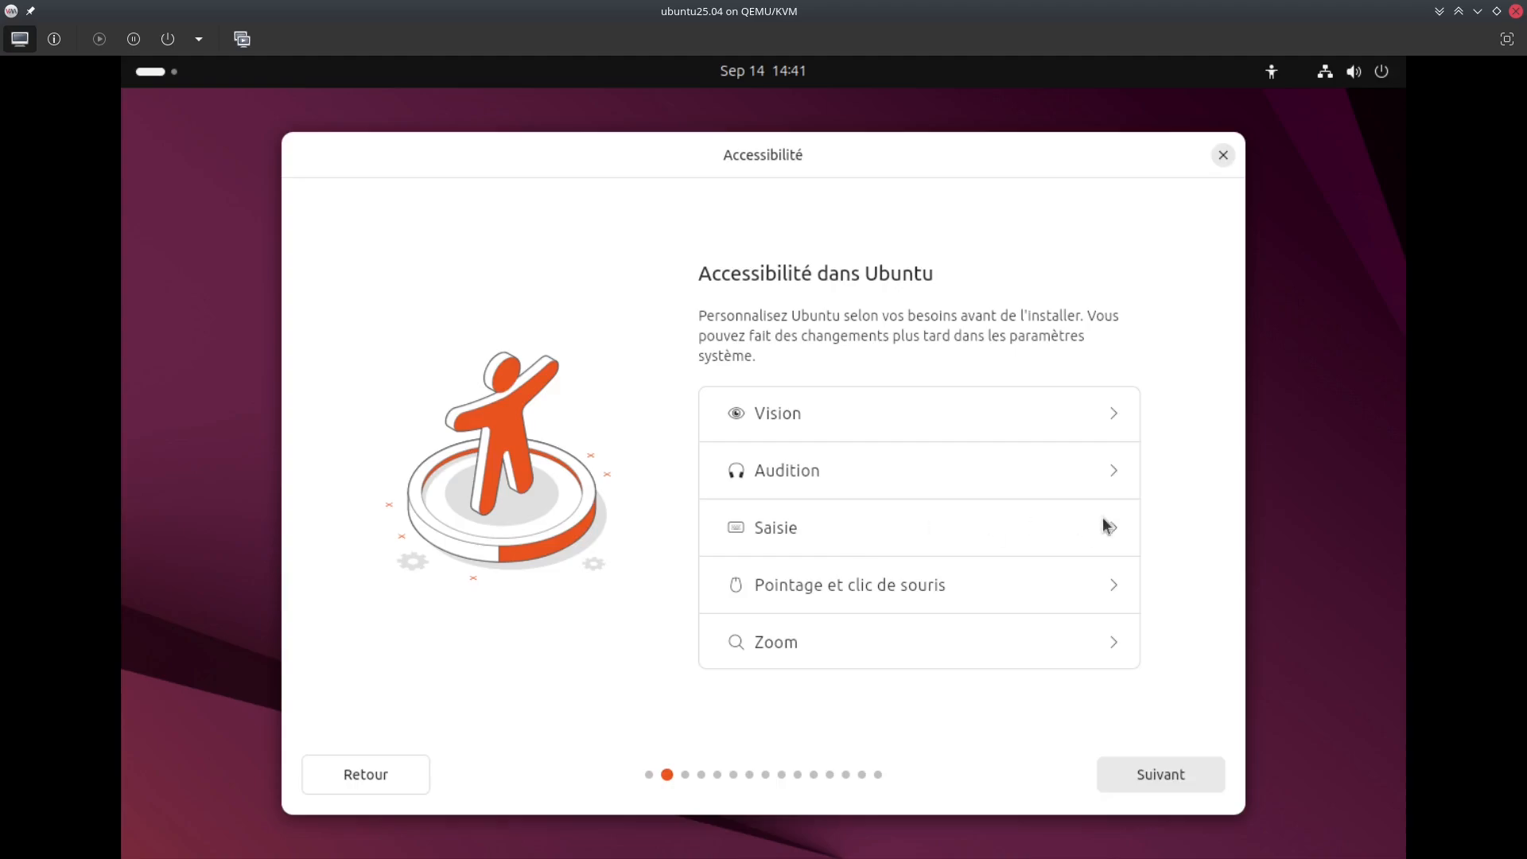
Expand and collapse the Saisie accessibility options, then move on to keyboard layout
click(1114, 526)
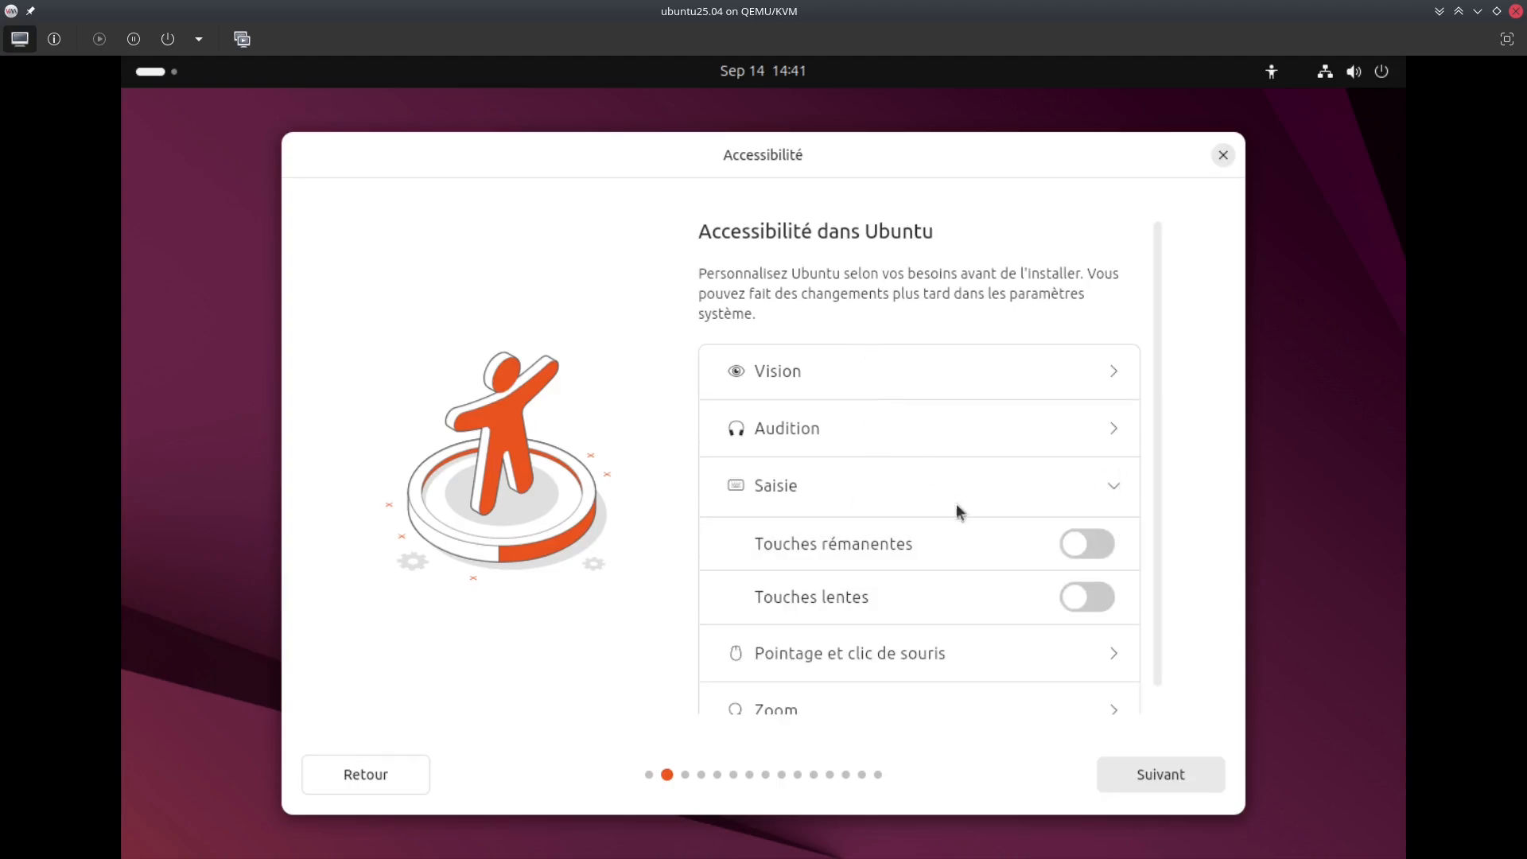
click(1122, 485)
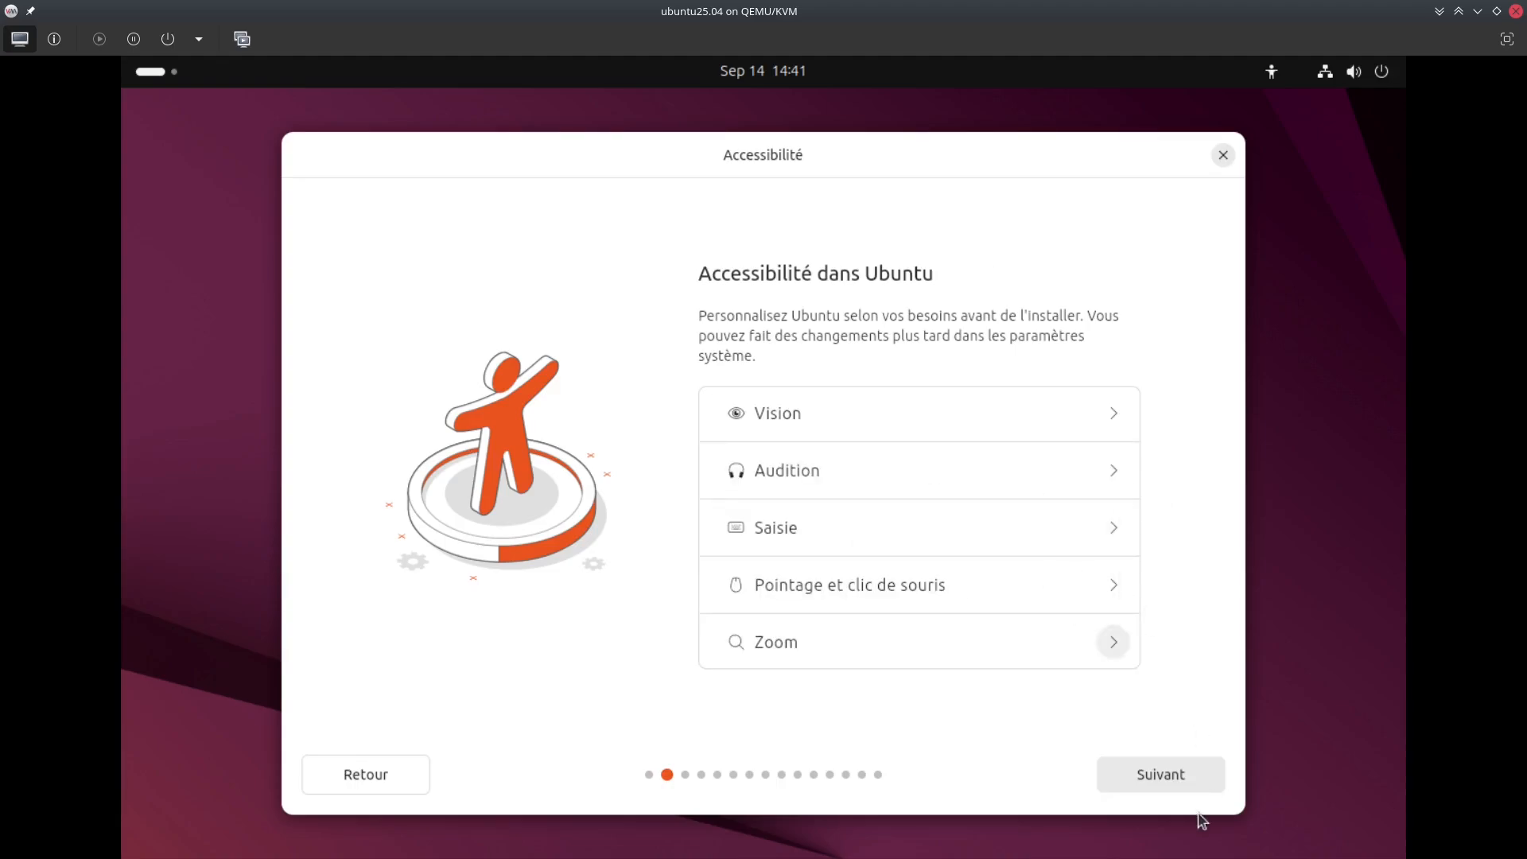
click(1197, 786)
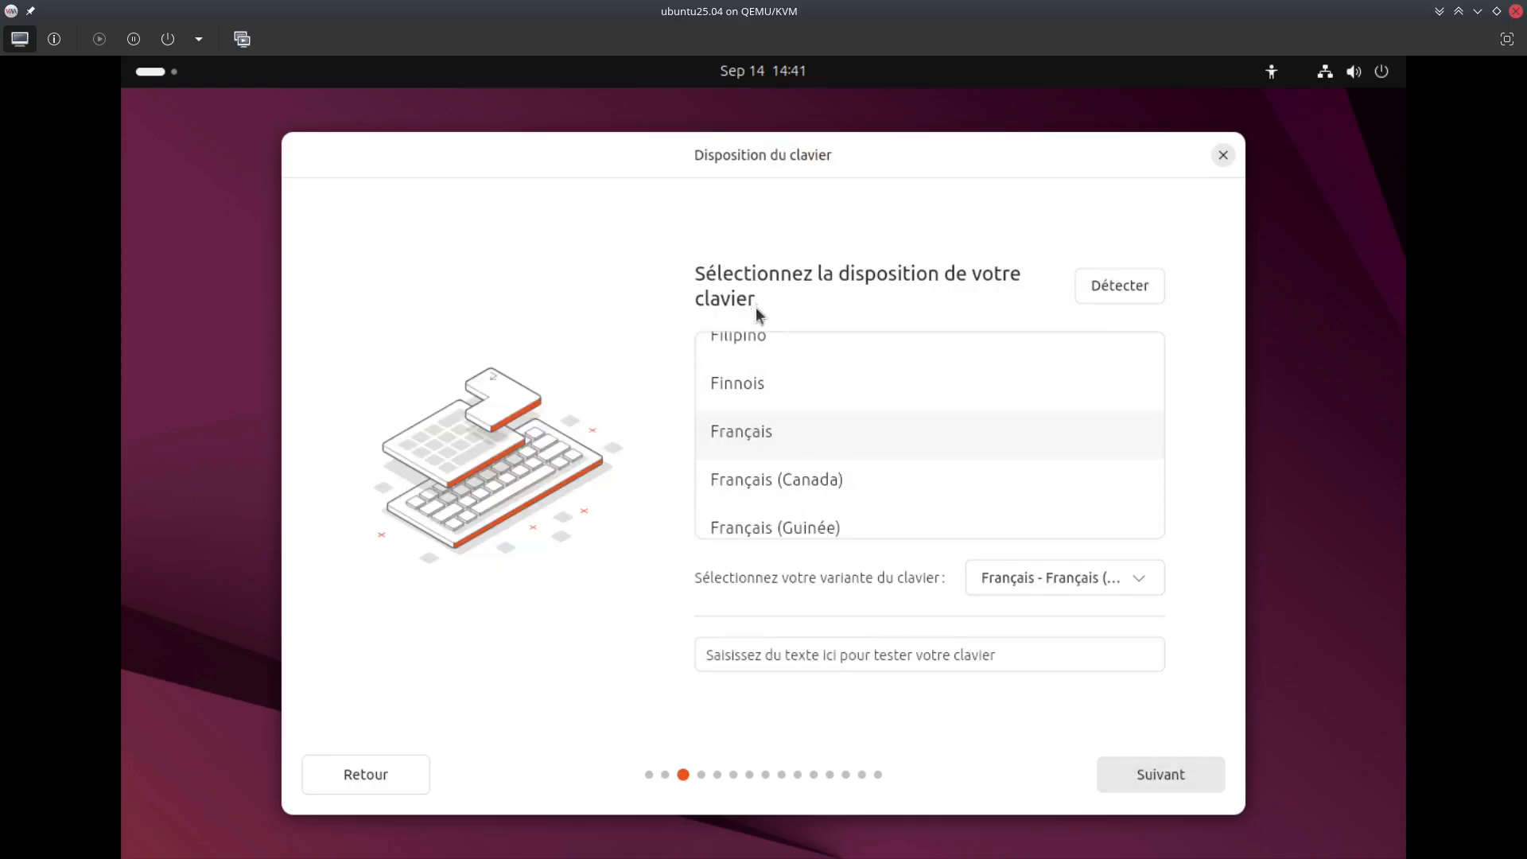
Choose the Français keyboard variant, test it by typing 'azerty²&~', and continue
scroll(827, 472, down, 5)
scroll(827, 473, up, 2)
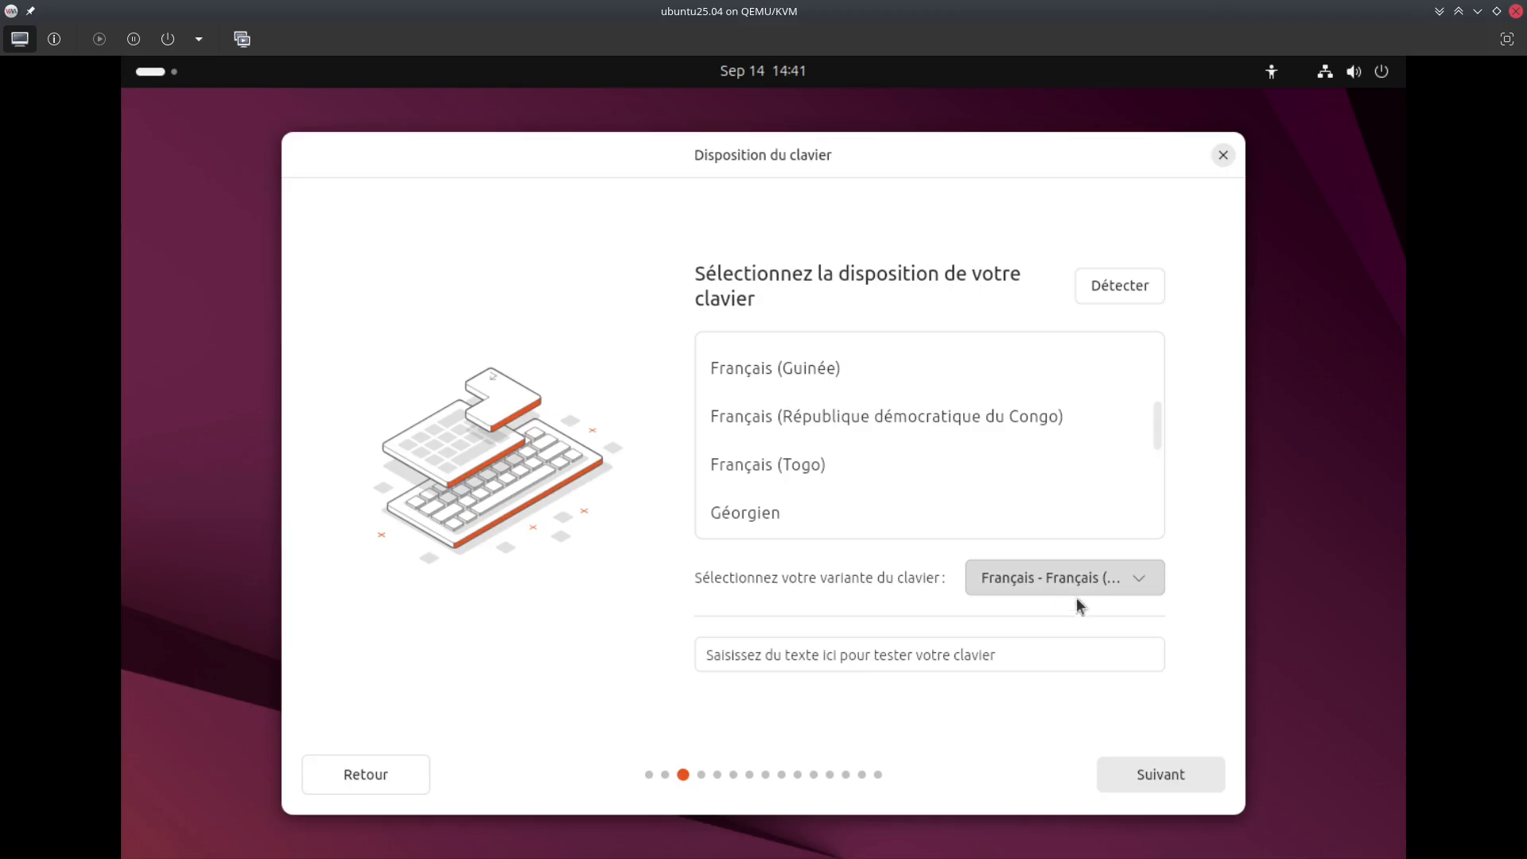
click(1074, 589)
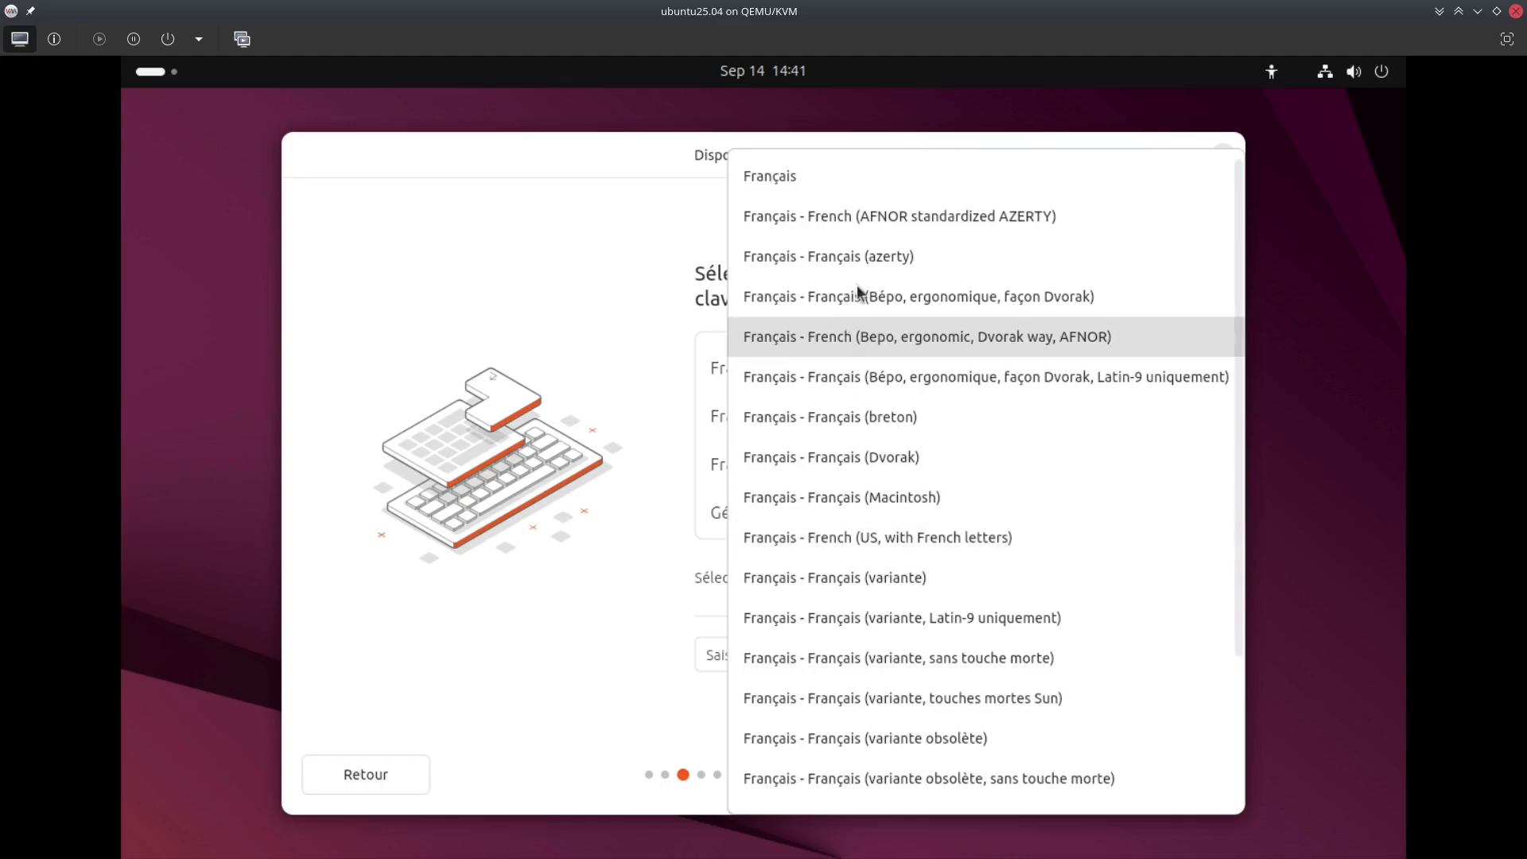
click(817, 254)
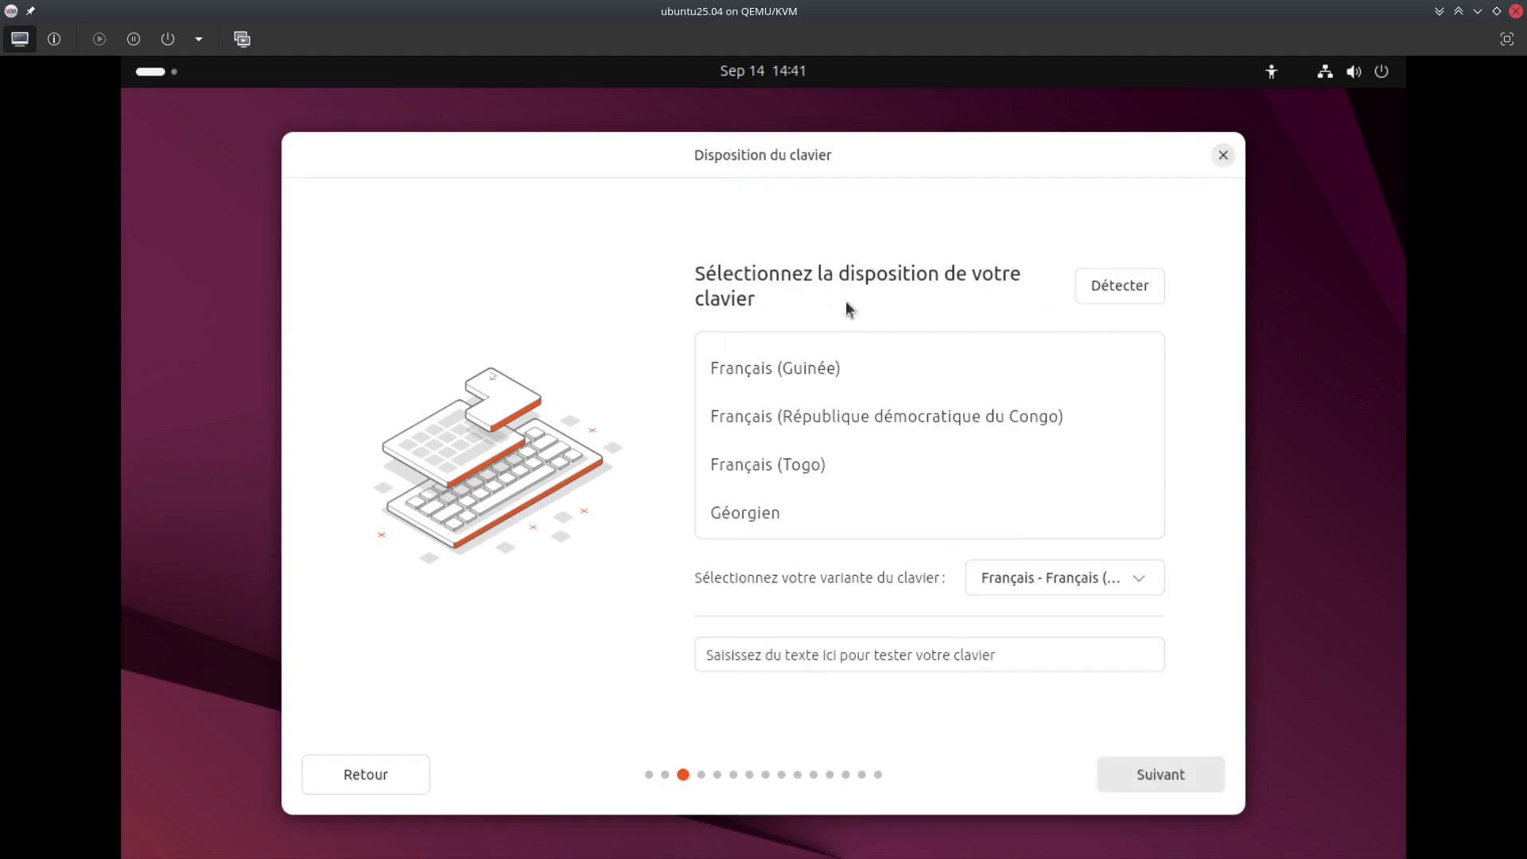
click(875, 656)
text(azerty²&)
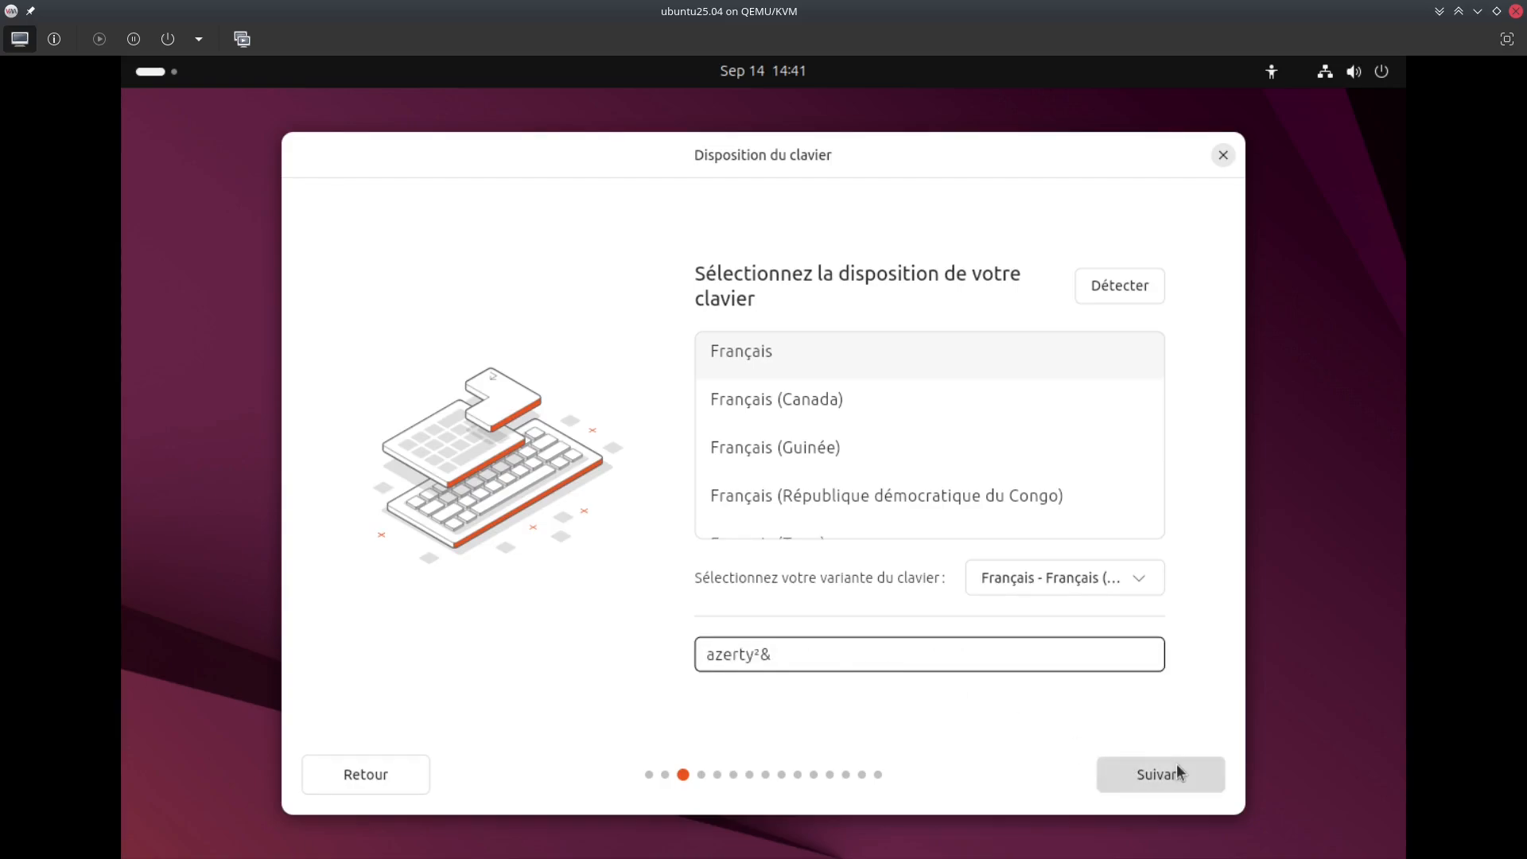
text(~)
click(1176, 762)
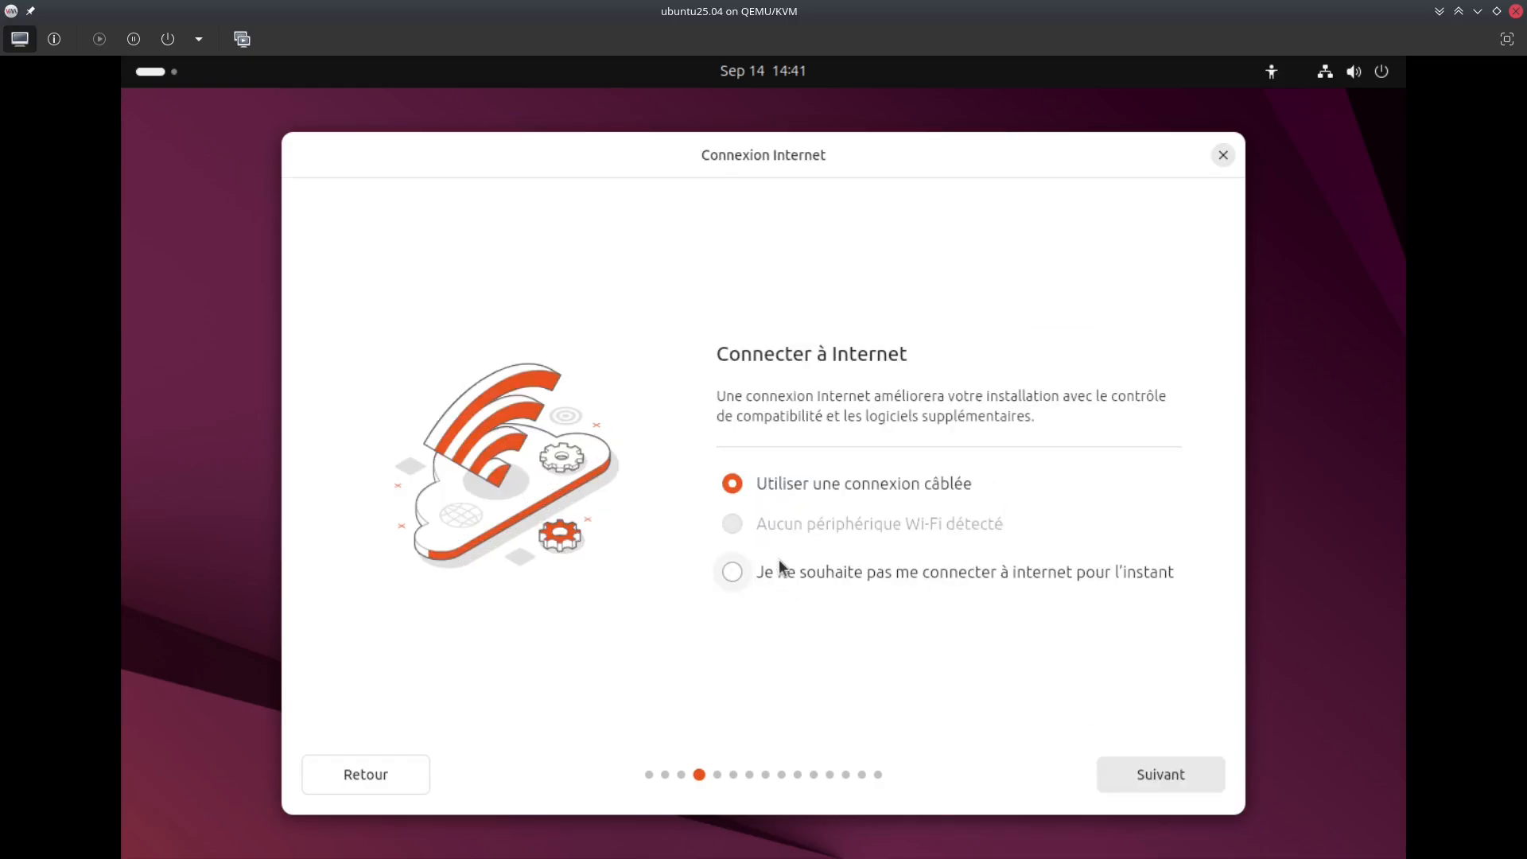
Keep the wired connection and update the installer with 'Mettre à jour maintenant'
click(1155, 775)
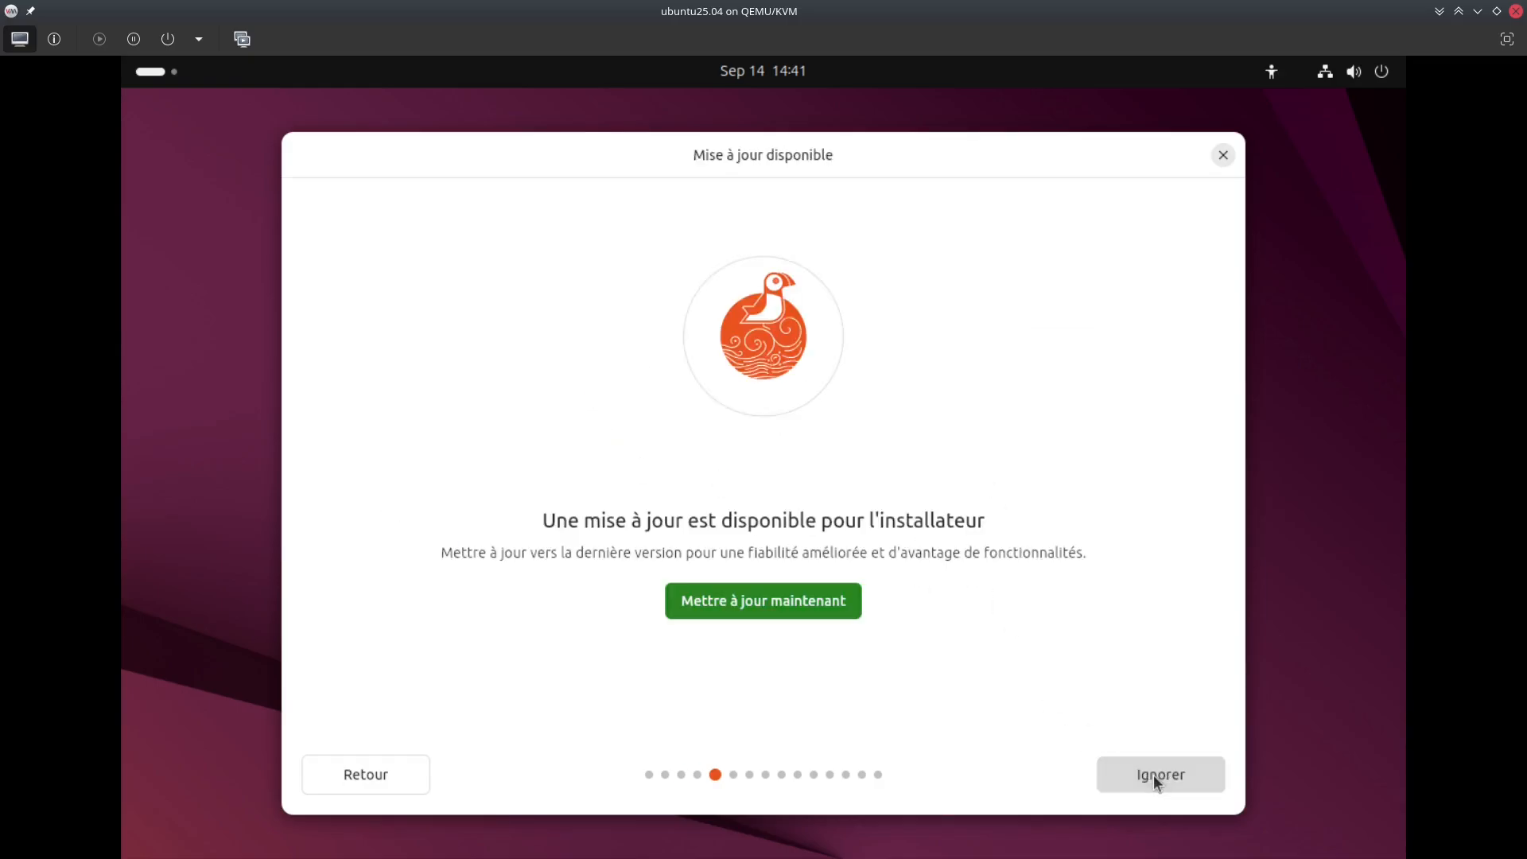
click(783, 613)
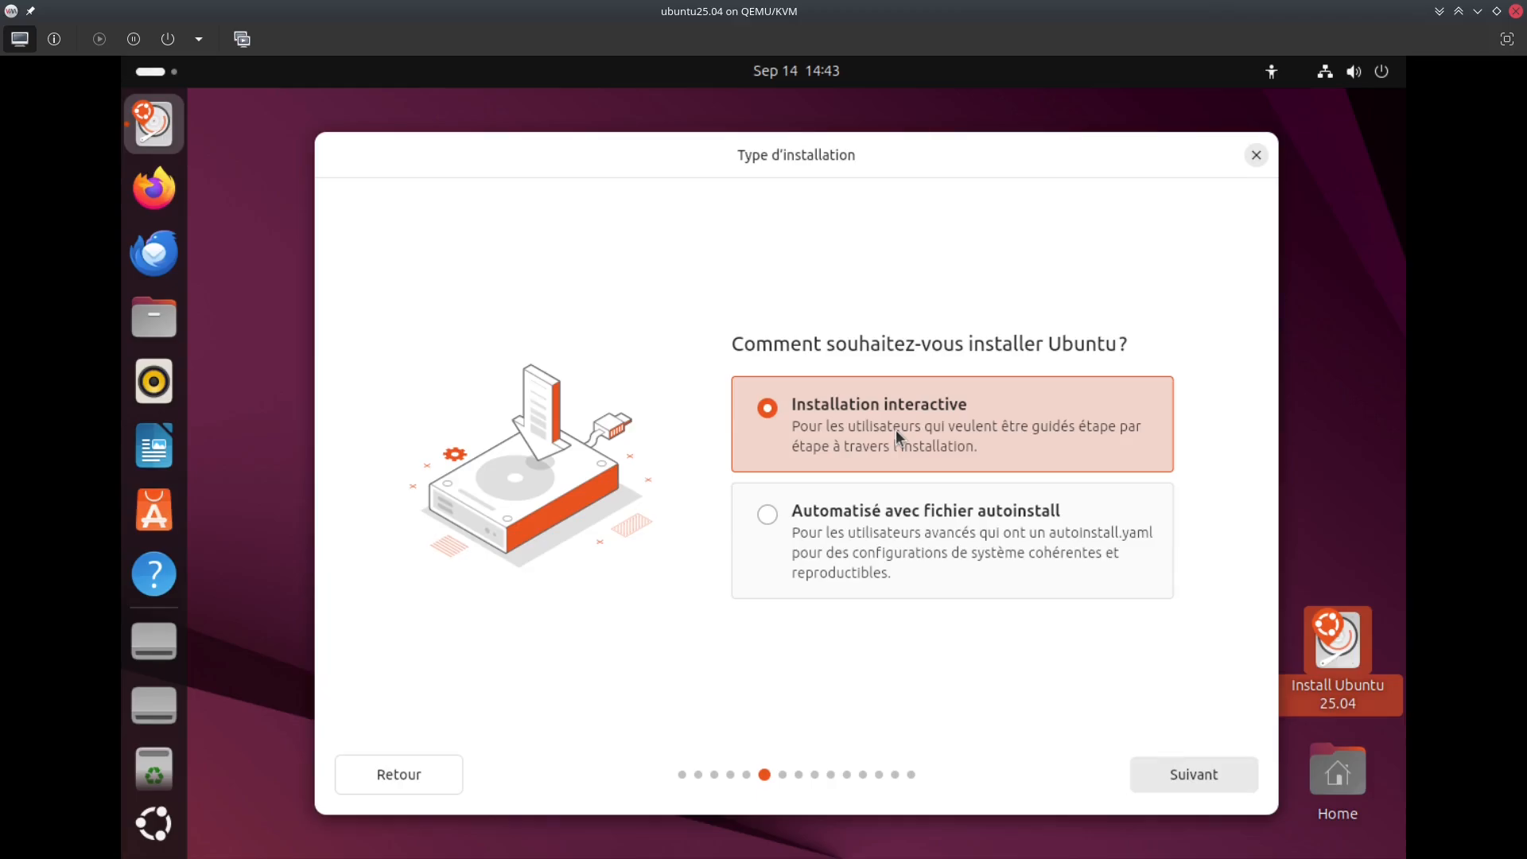
Keep Installation interactive over autoinstall and accept Installation par défaut for apps
click(908, 536)
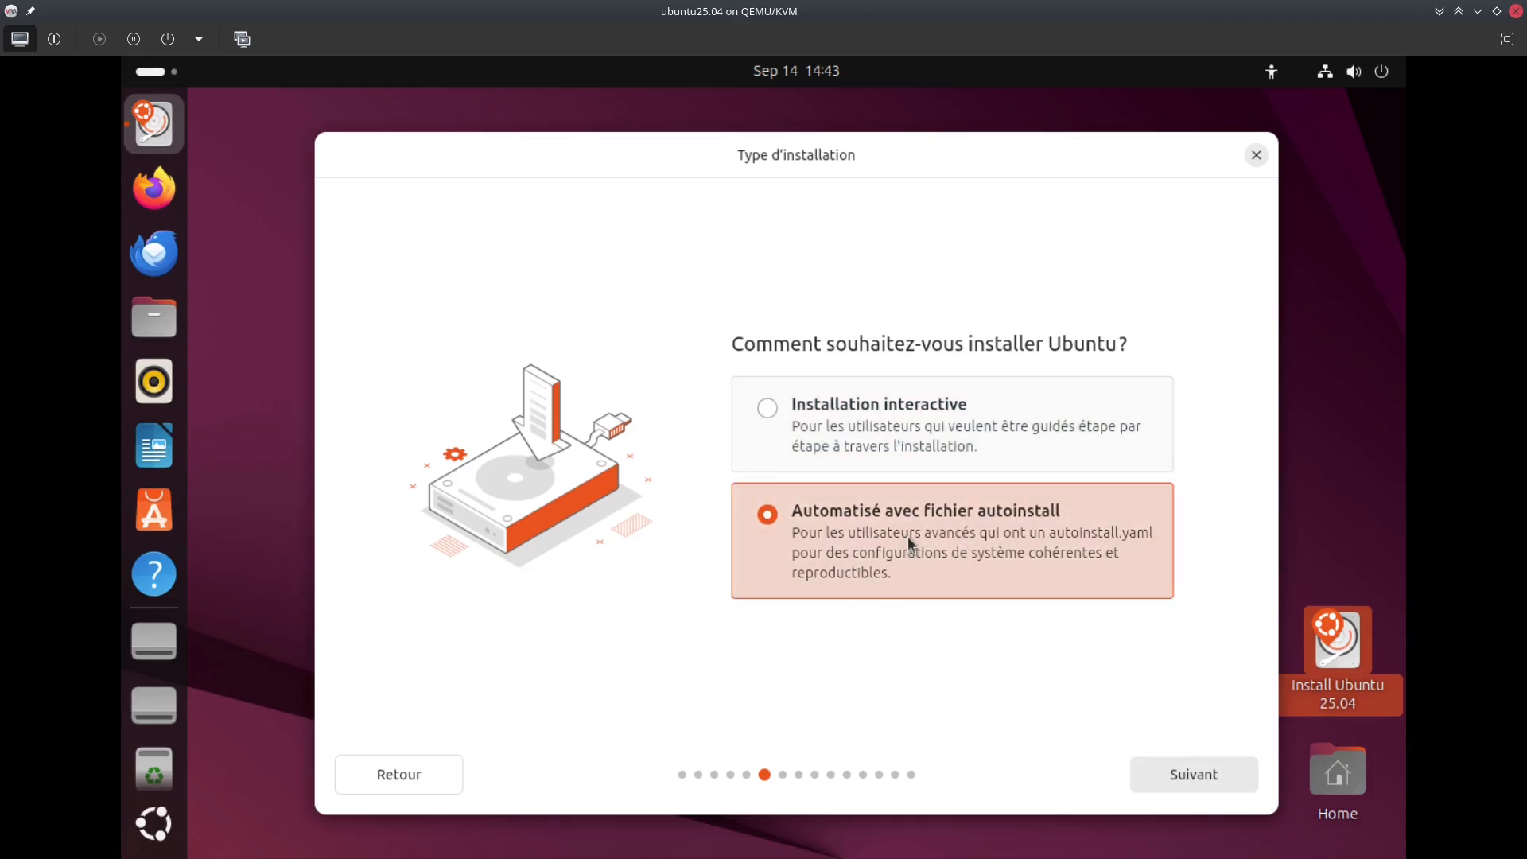
click(917, 420)
click(1152, 775)
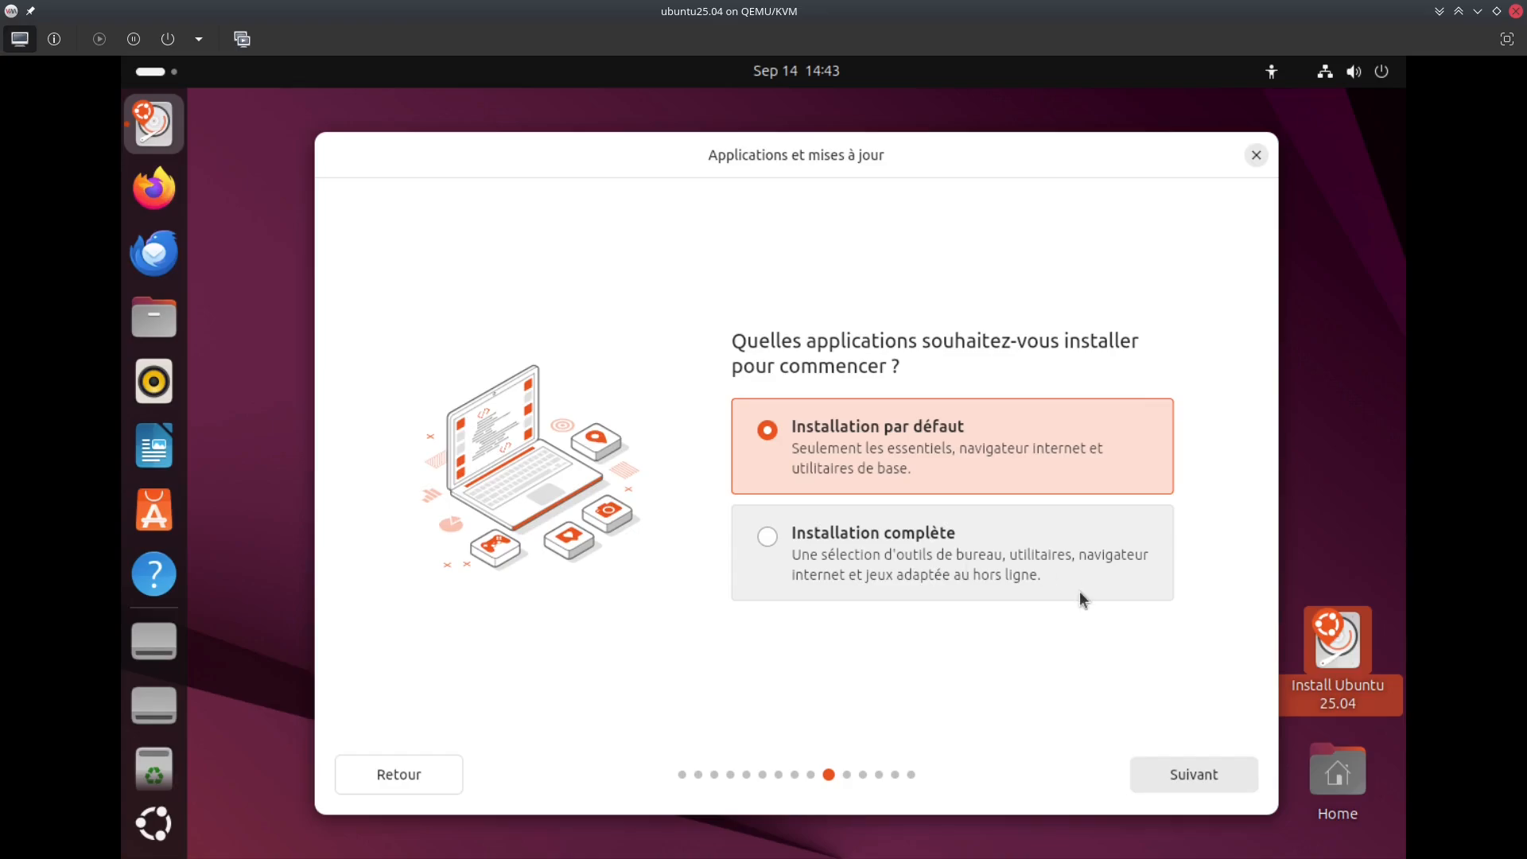
click(1152, 770)
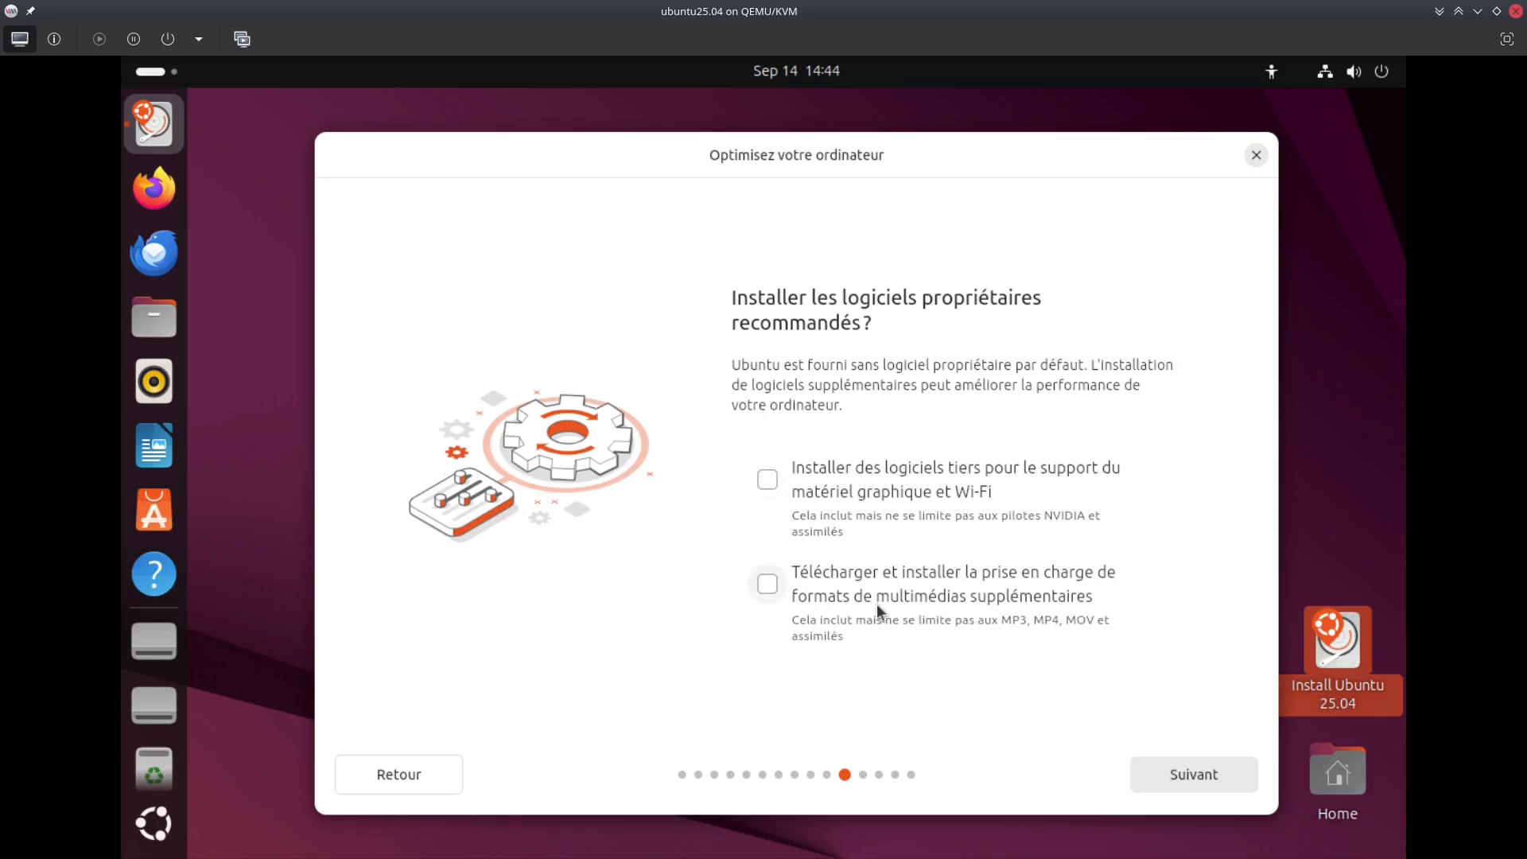
Tick extra multimedia format support and keep 'Effacer le disque et installer Ubuntu' over manual partitioning
click(768, 585)
click(1160, 773)
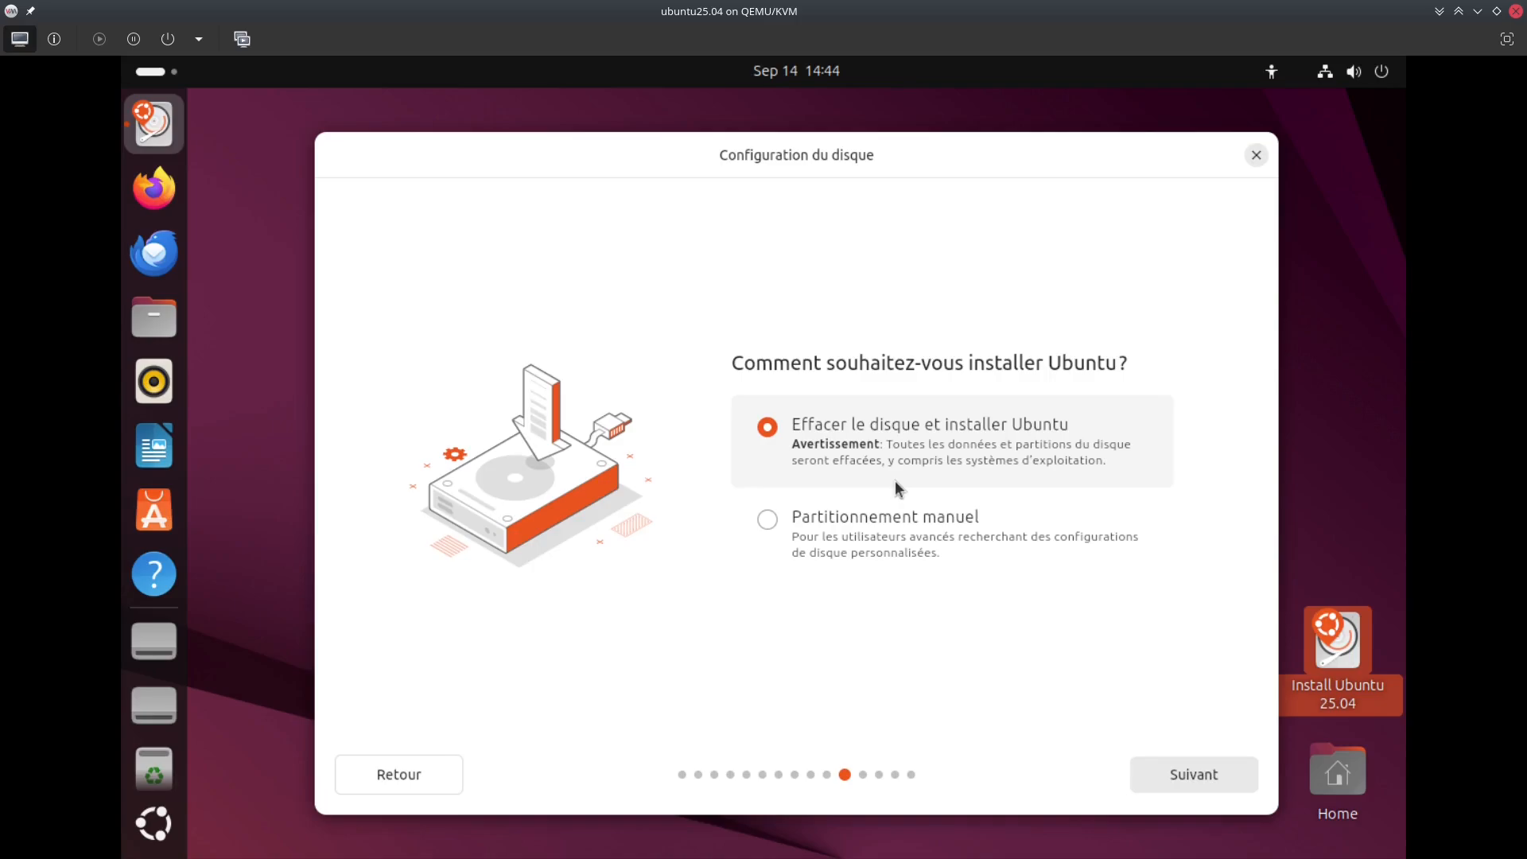
click(844, 514)
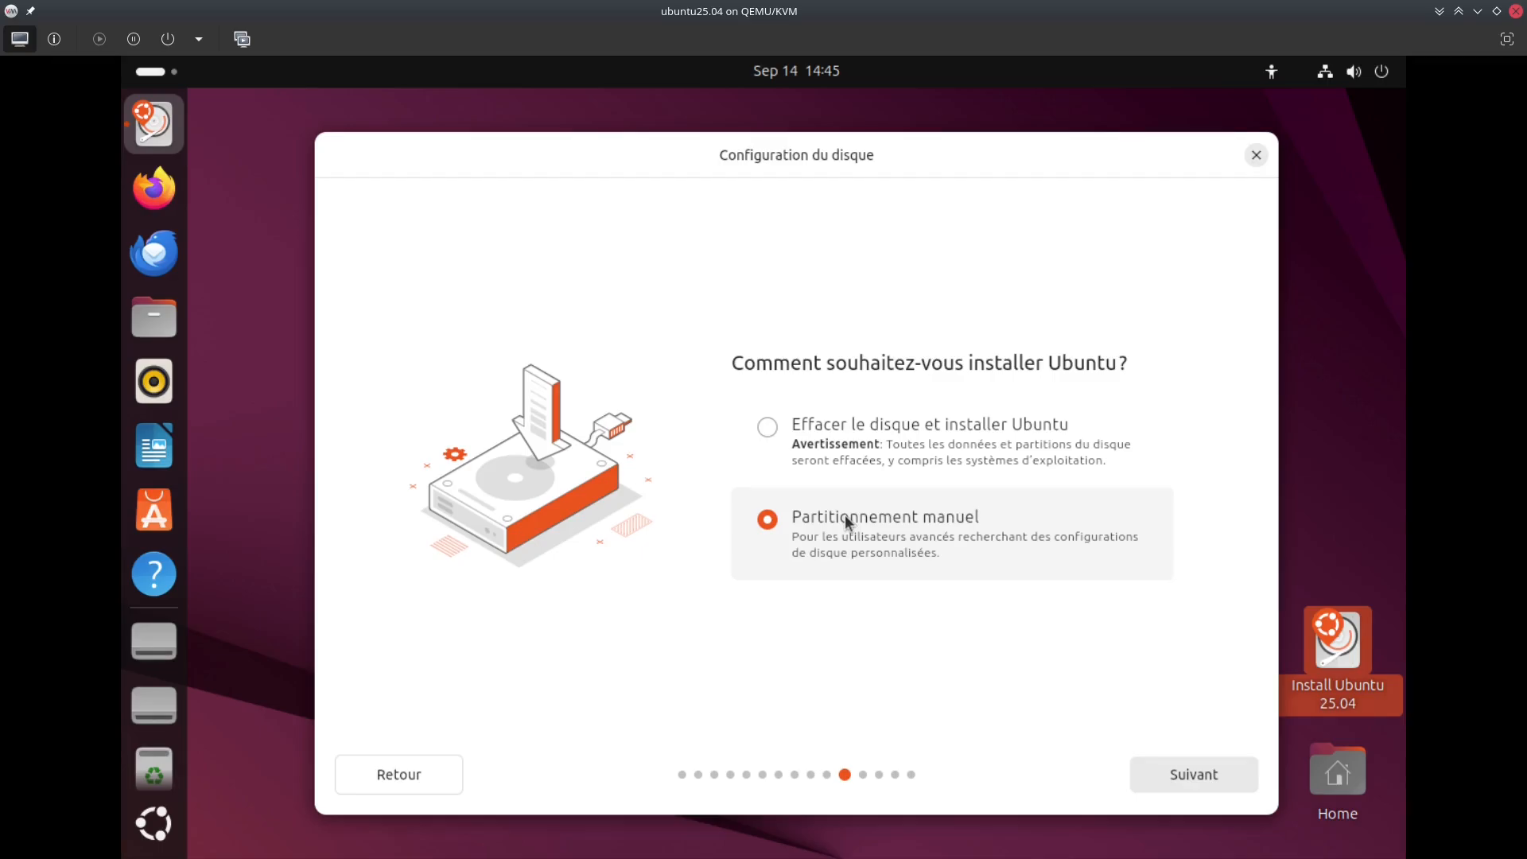
click(810, 481)
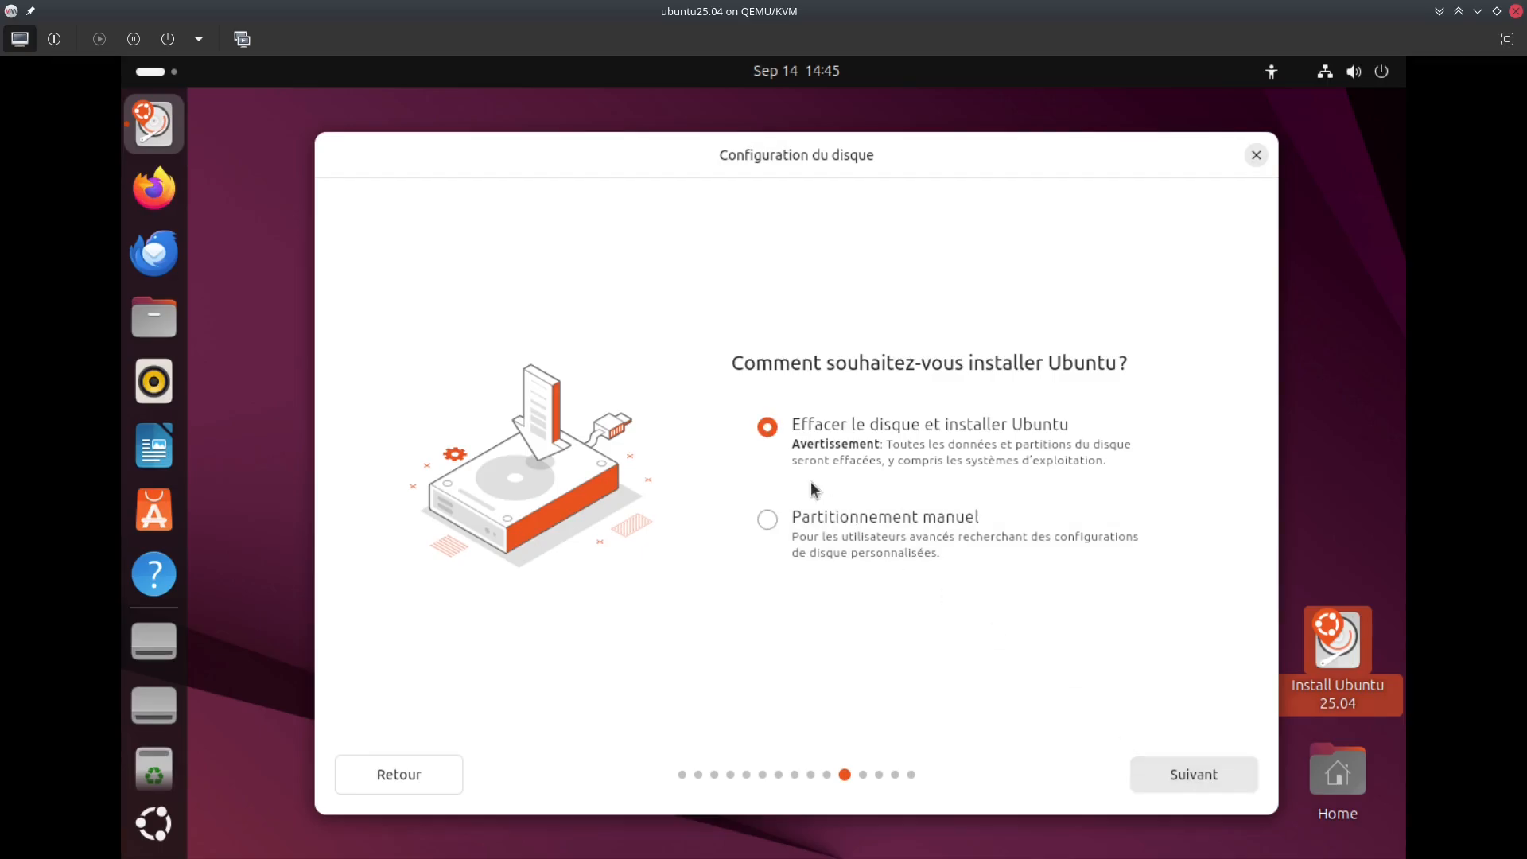
click(1152, 770)
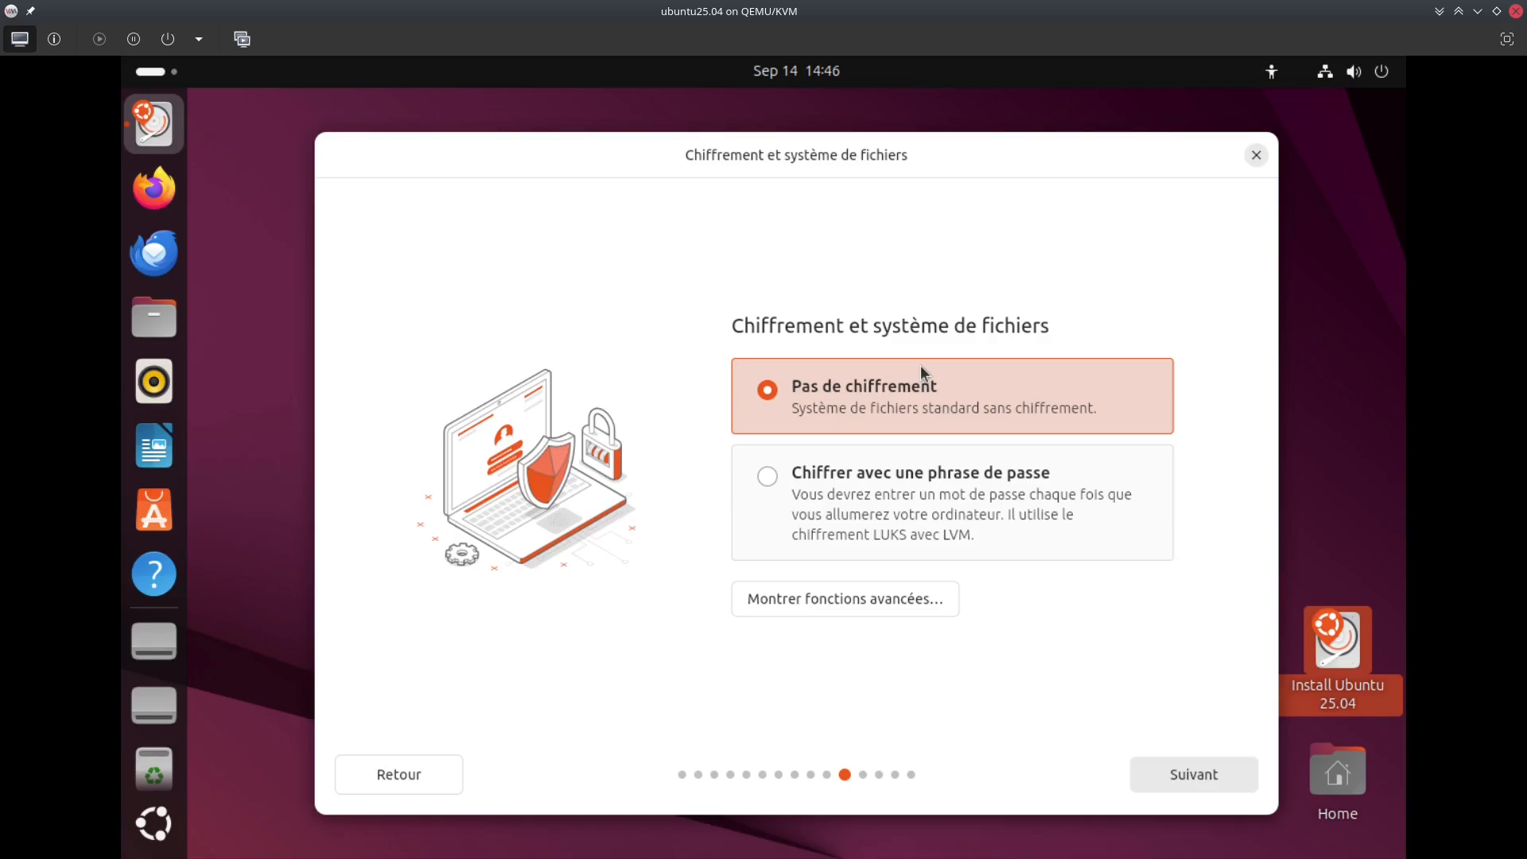
Continue with Pas de chiffrement and enter the user's name in Votre nom, keeping the auto-filled username
click(1169, 758)
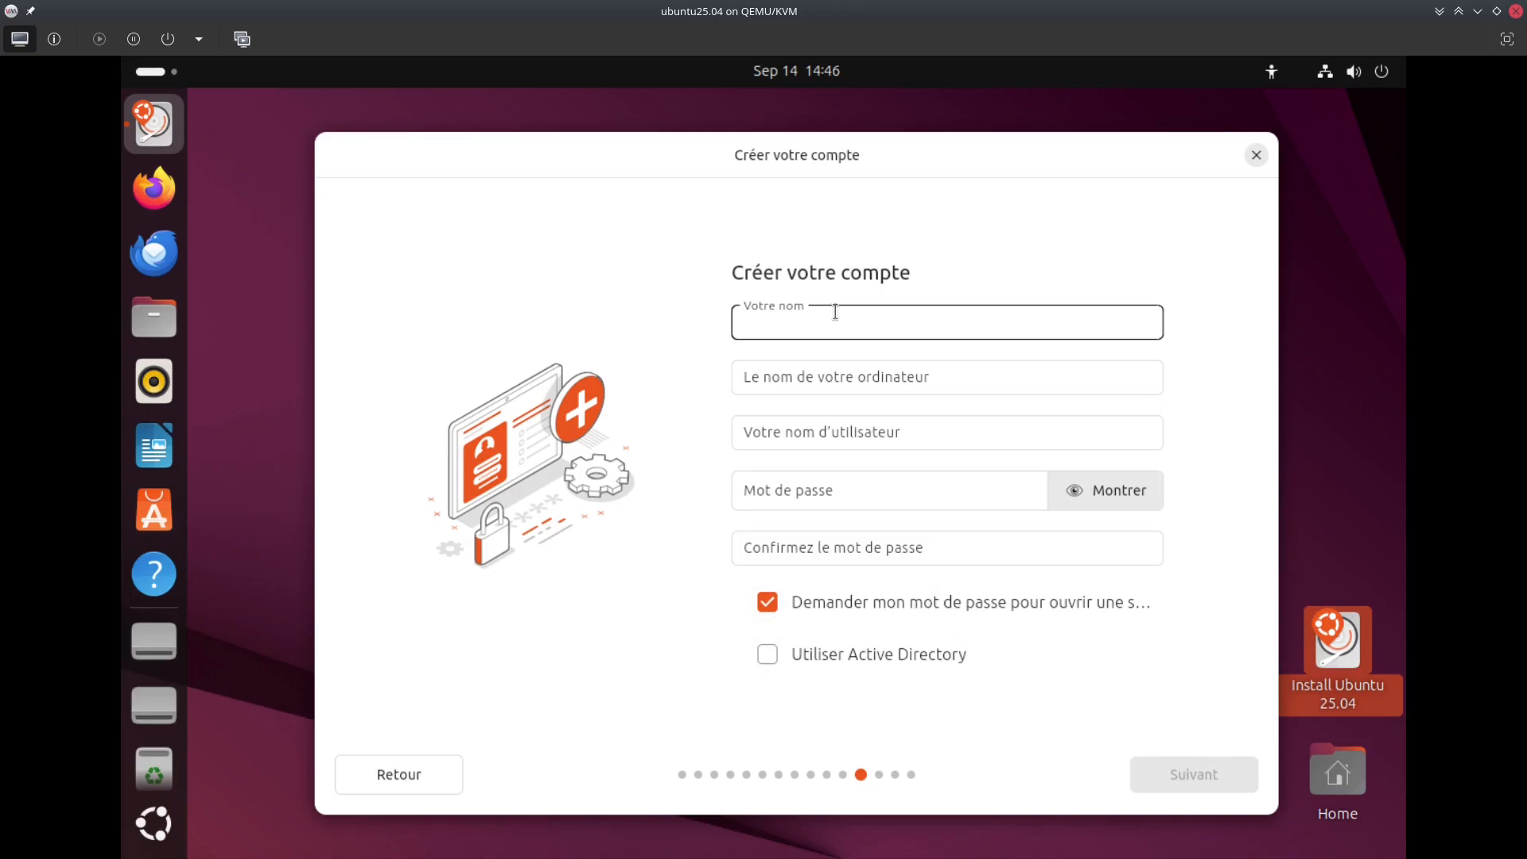
text(segcor)
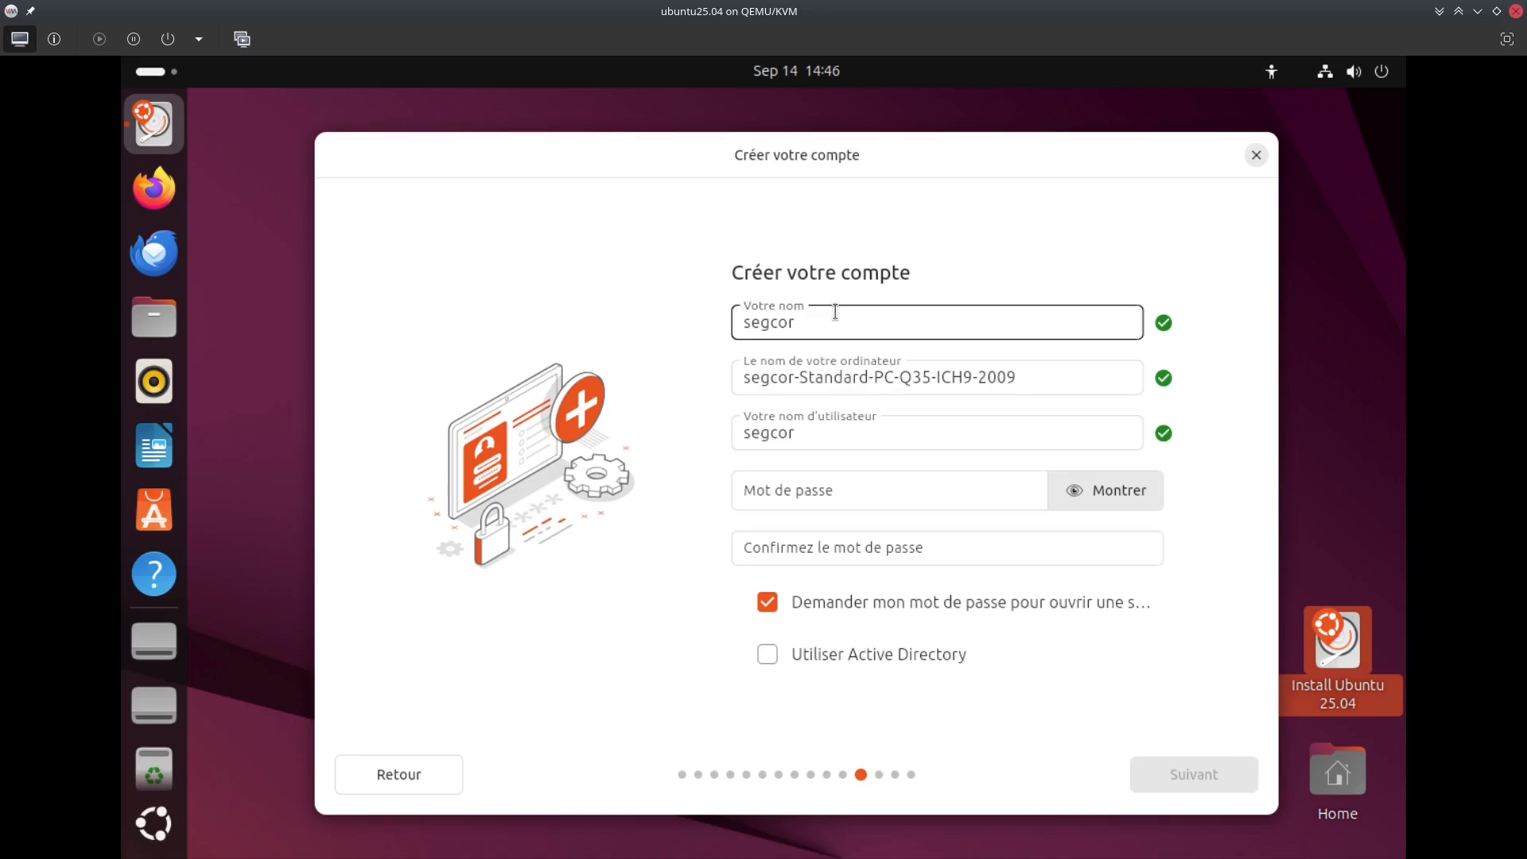
text(edrakon)
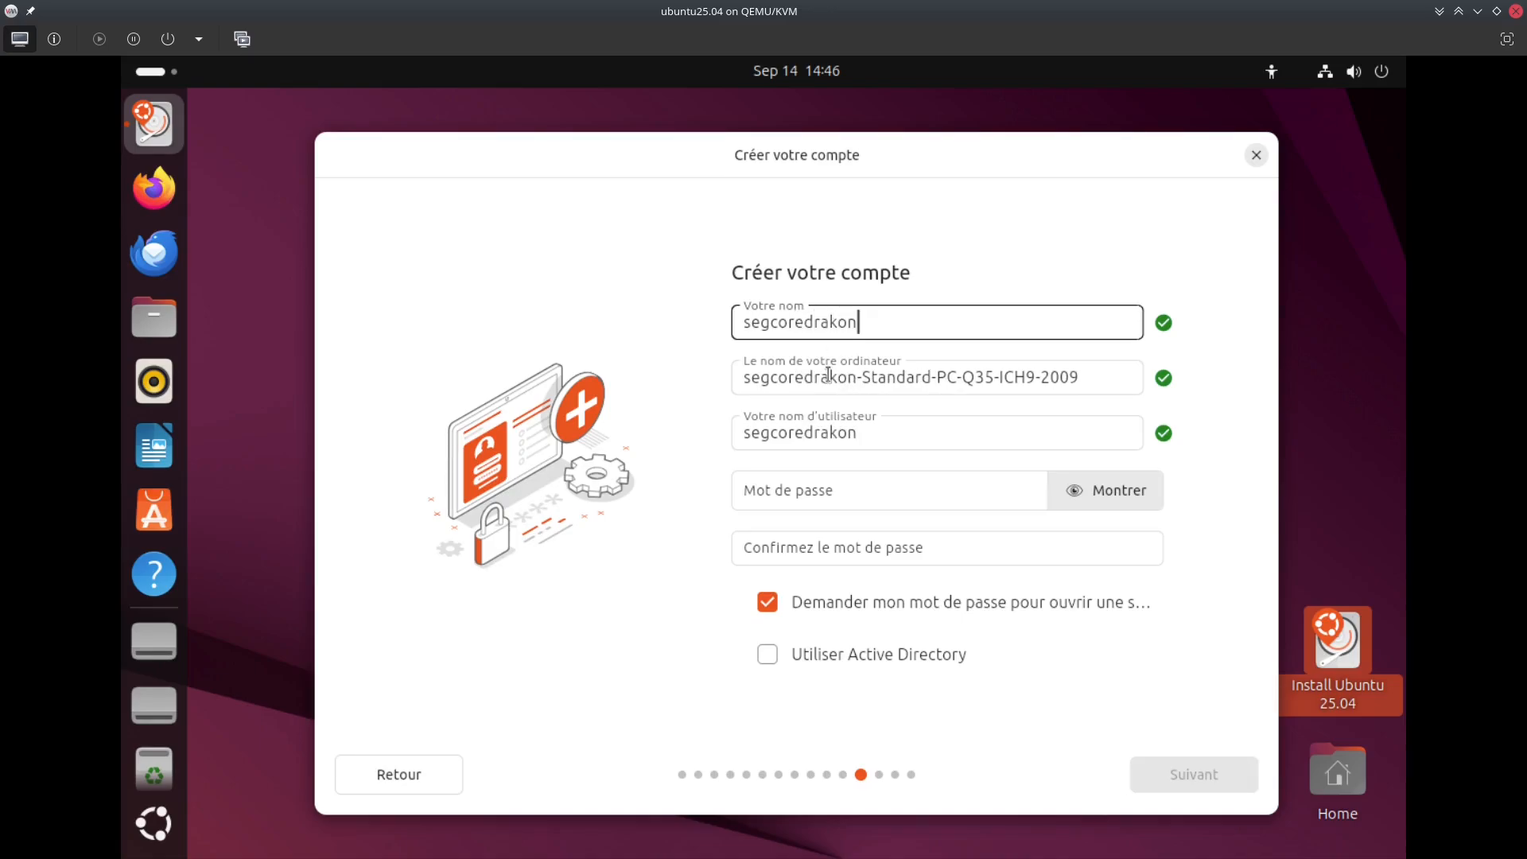
key(Tab)
key(Tab)
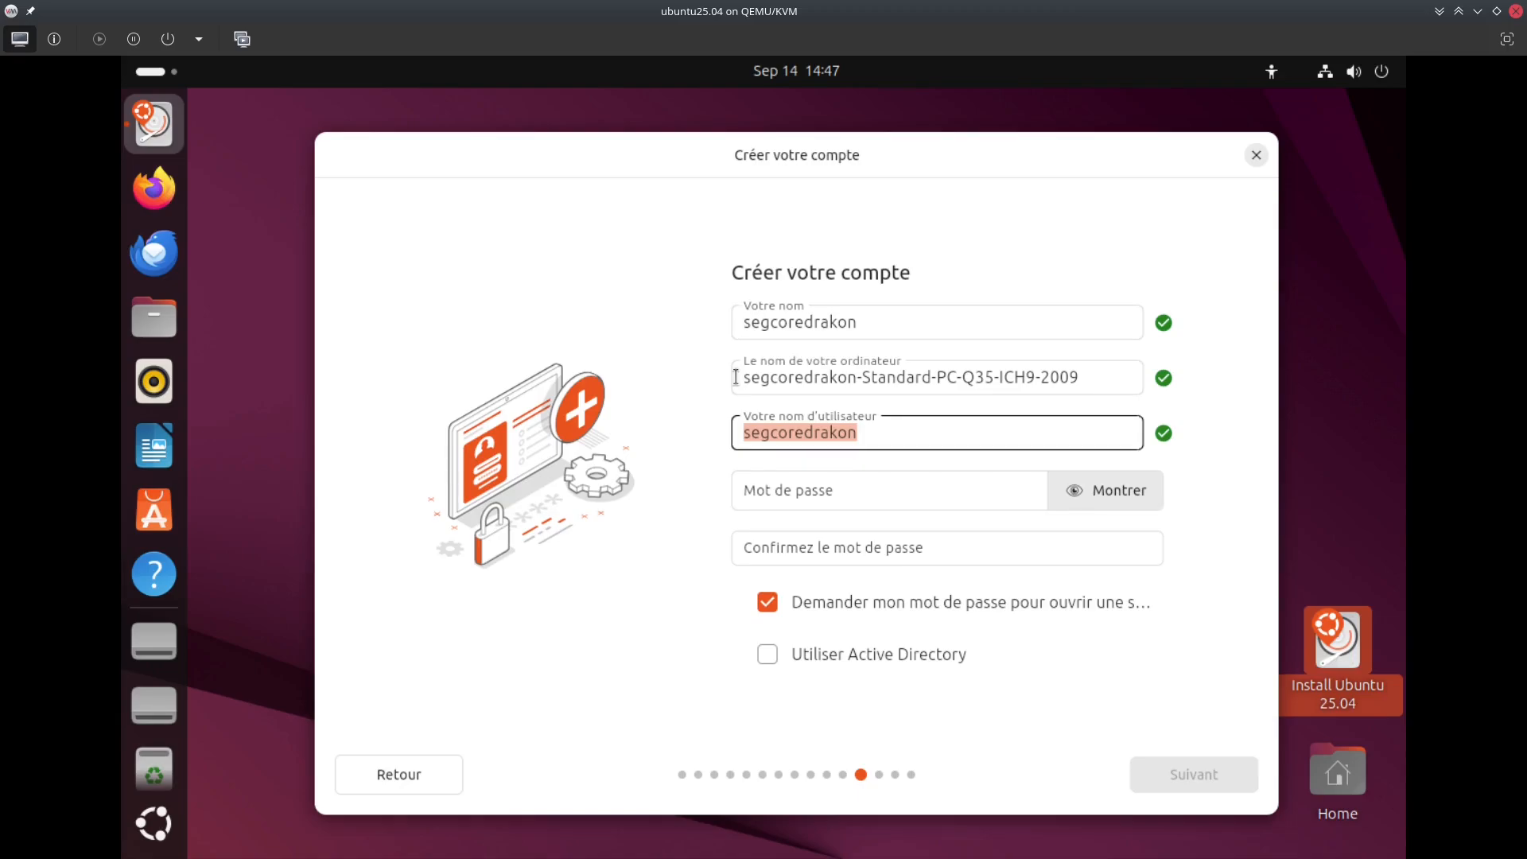
click(847, 434)
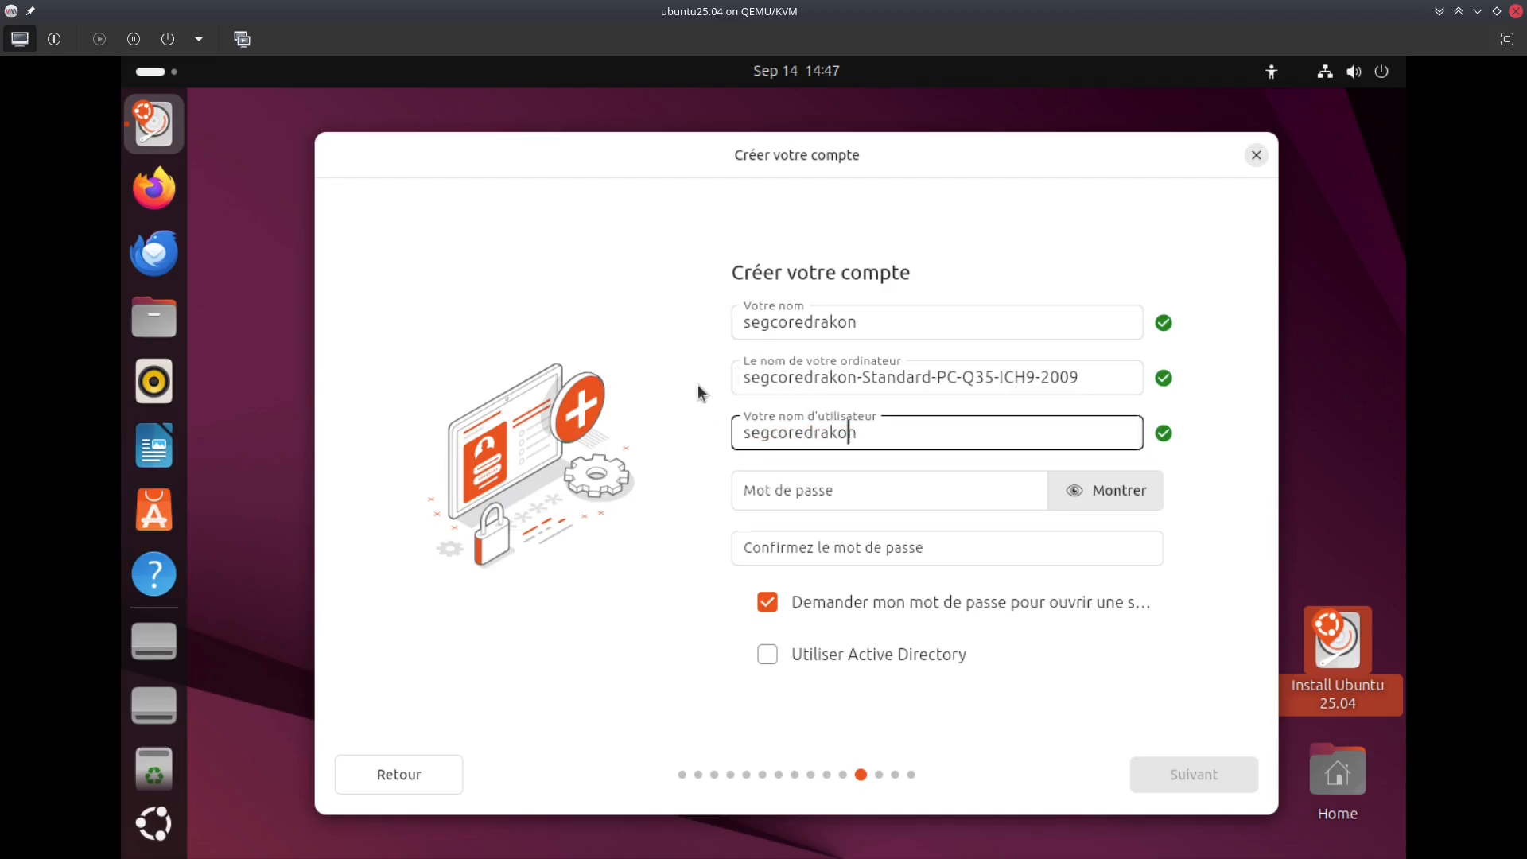
Enter the account password and its matching confirmation, then continue
text(••••••••••••)
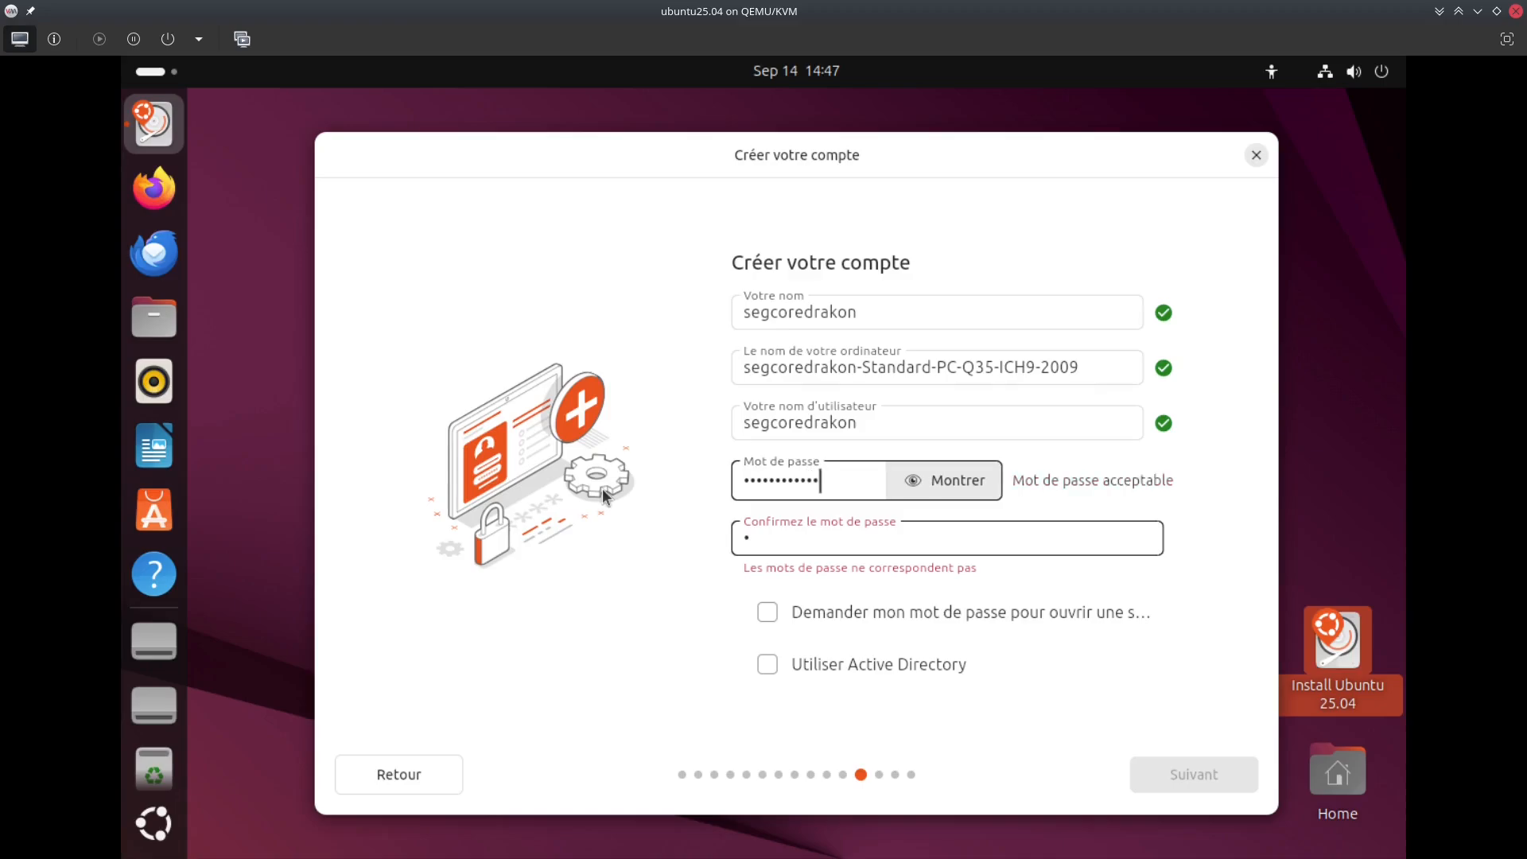
text(•)
click(753, 538)
text(••••)
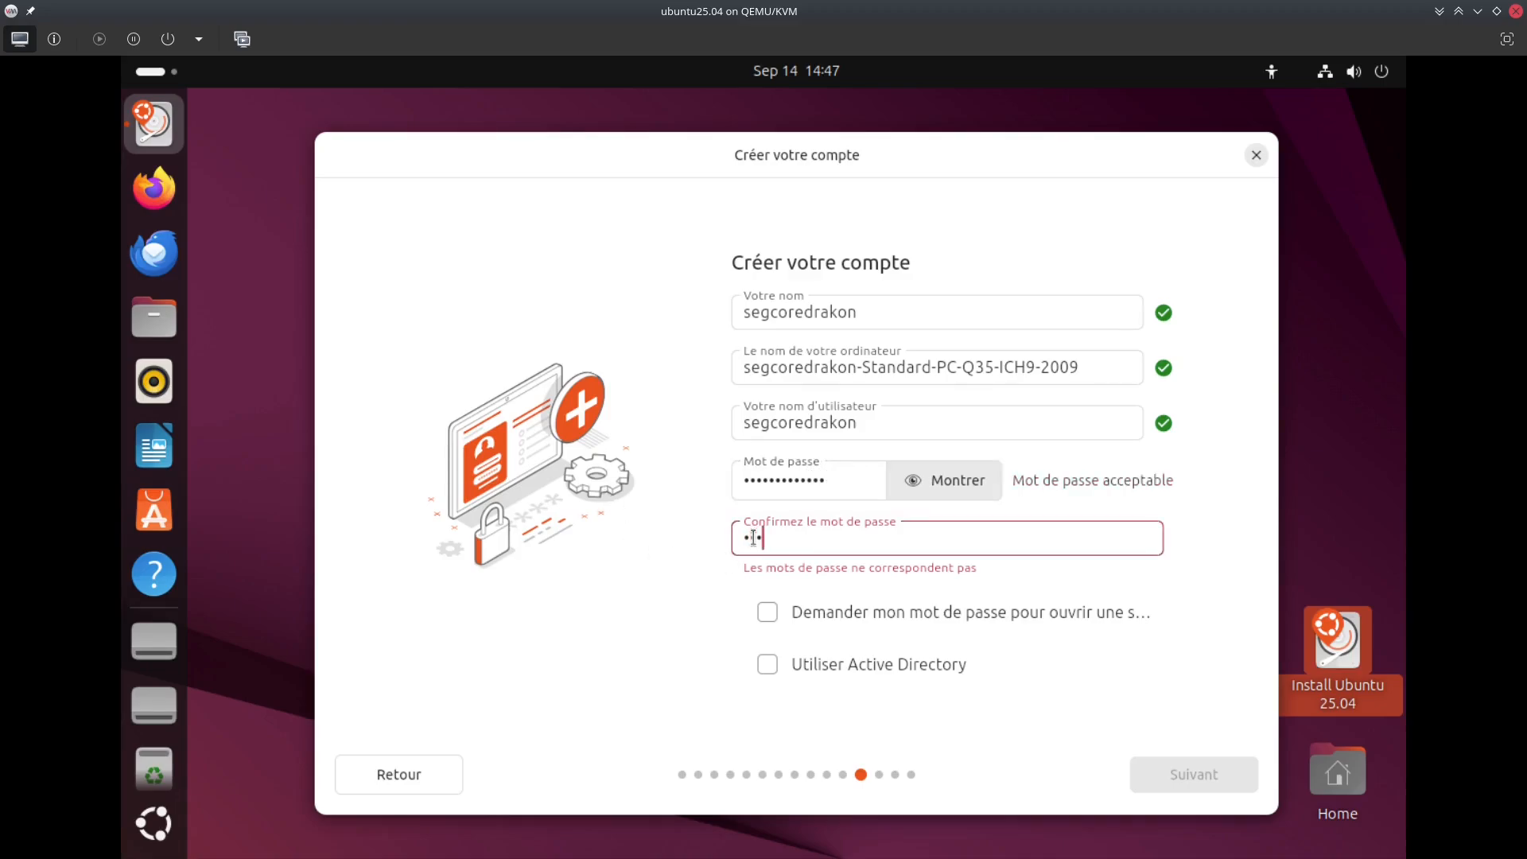
key(BackSpace)
key(BackSpace)
key(BackSpace)
key(BackSpace)
text(•••••••••••••)
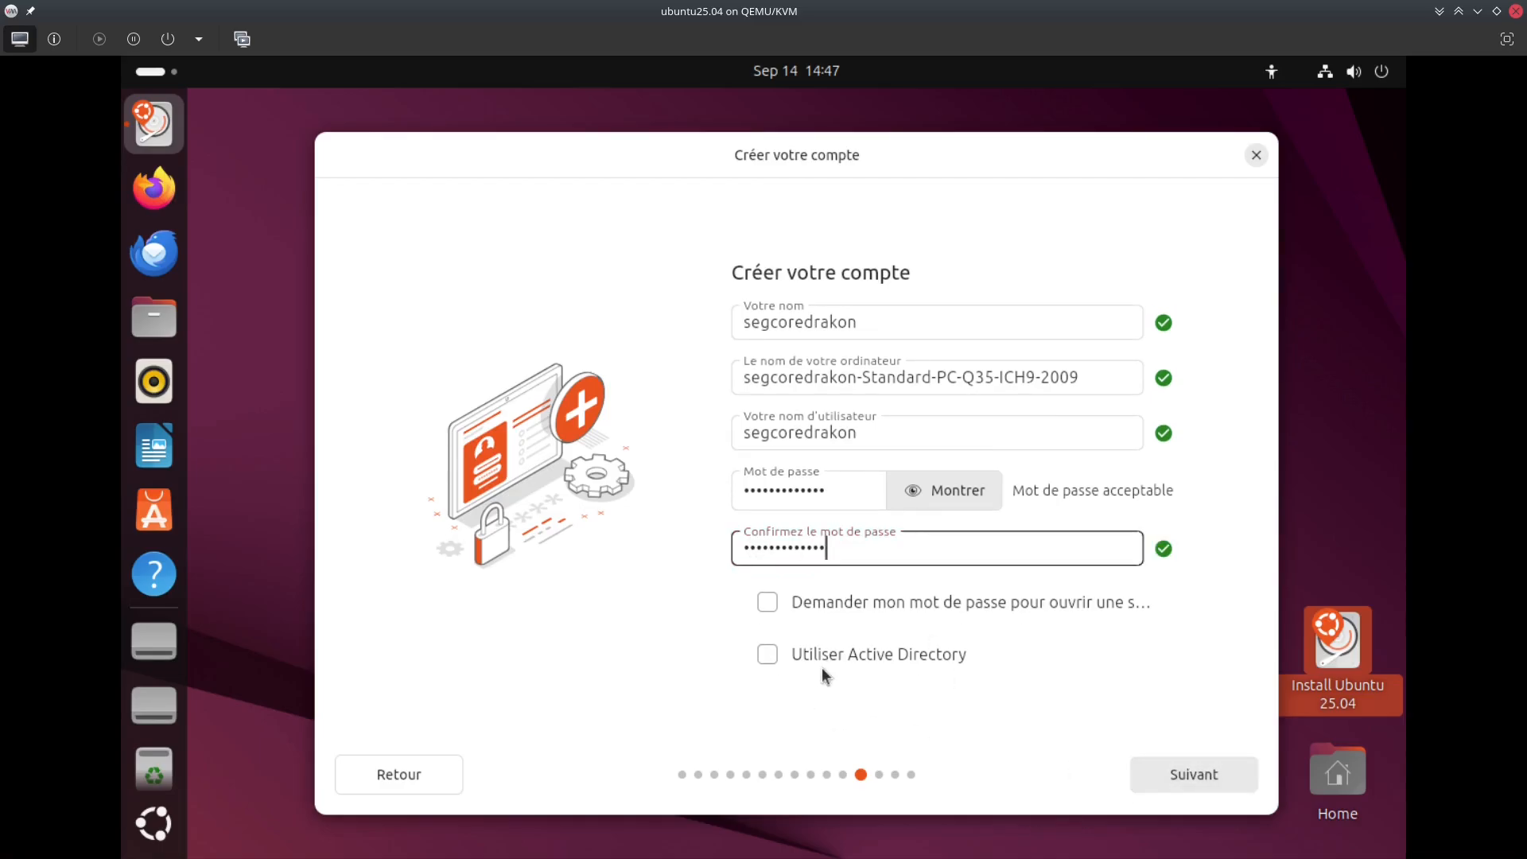
click(1187, 776)
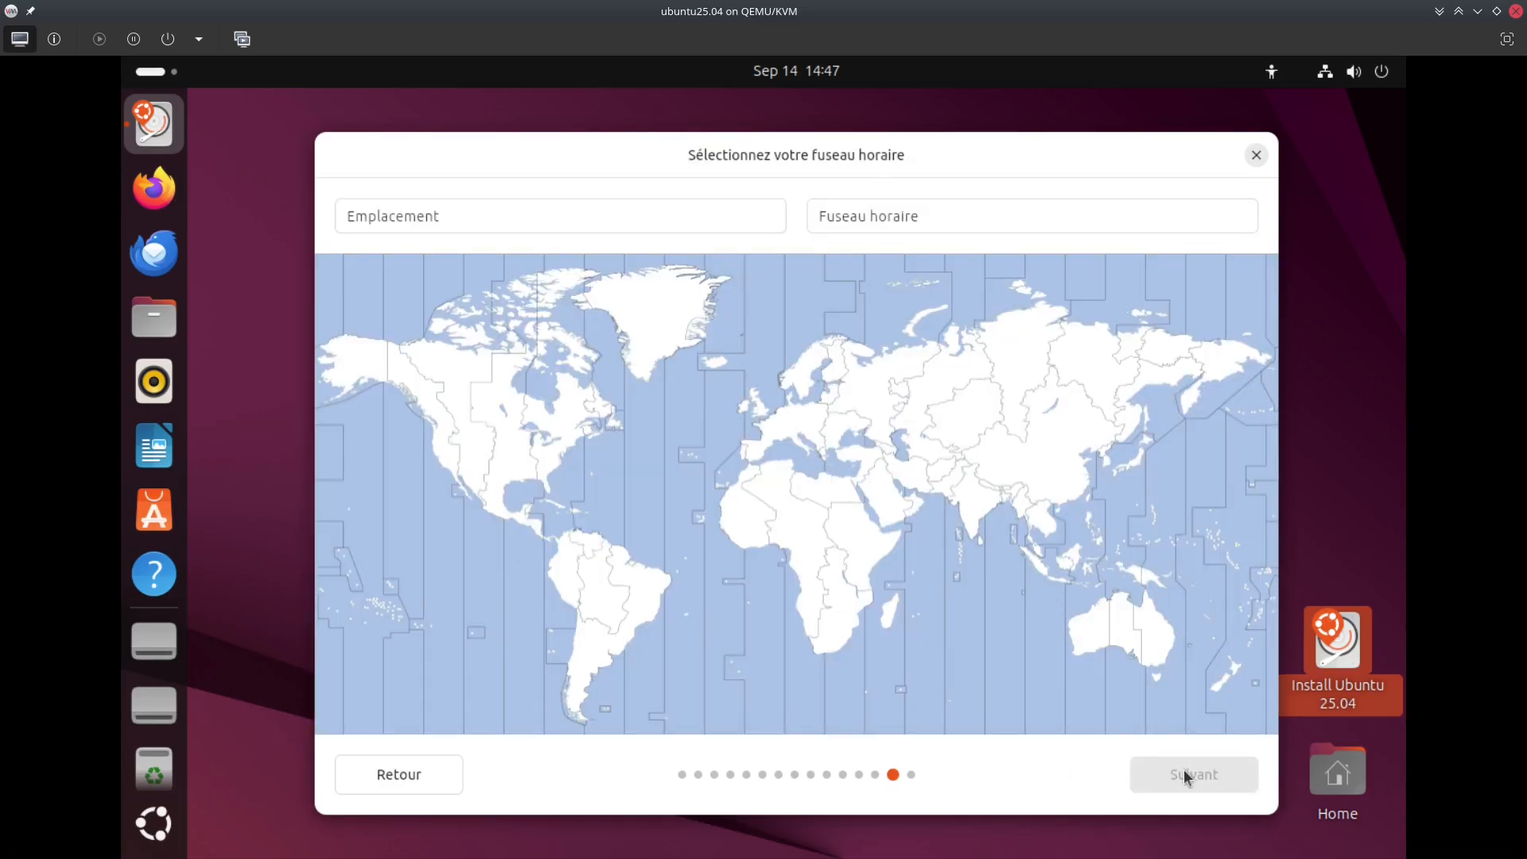
Pick Paris on the world map for Europe/Paris time and continue to Prêt à installer
click(769, 427)
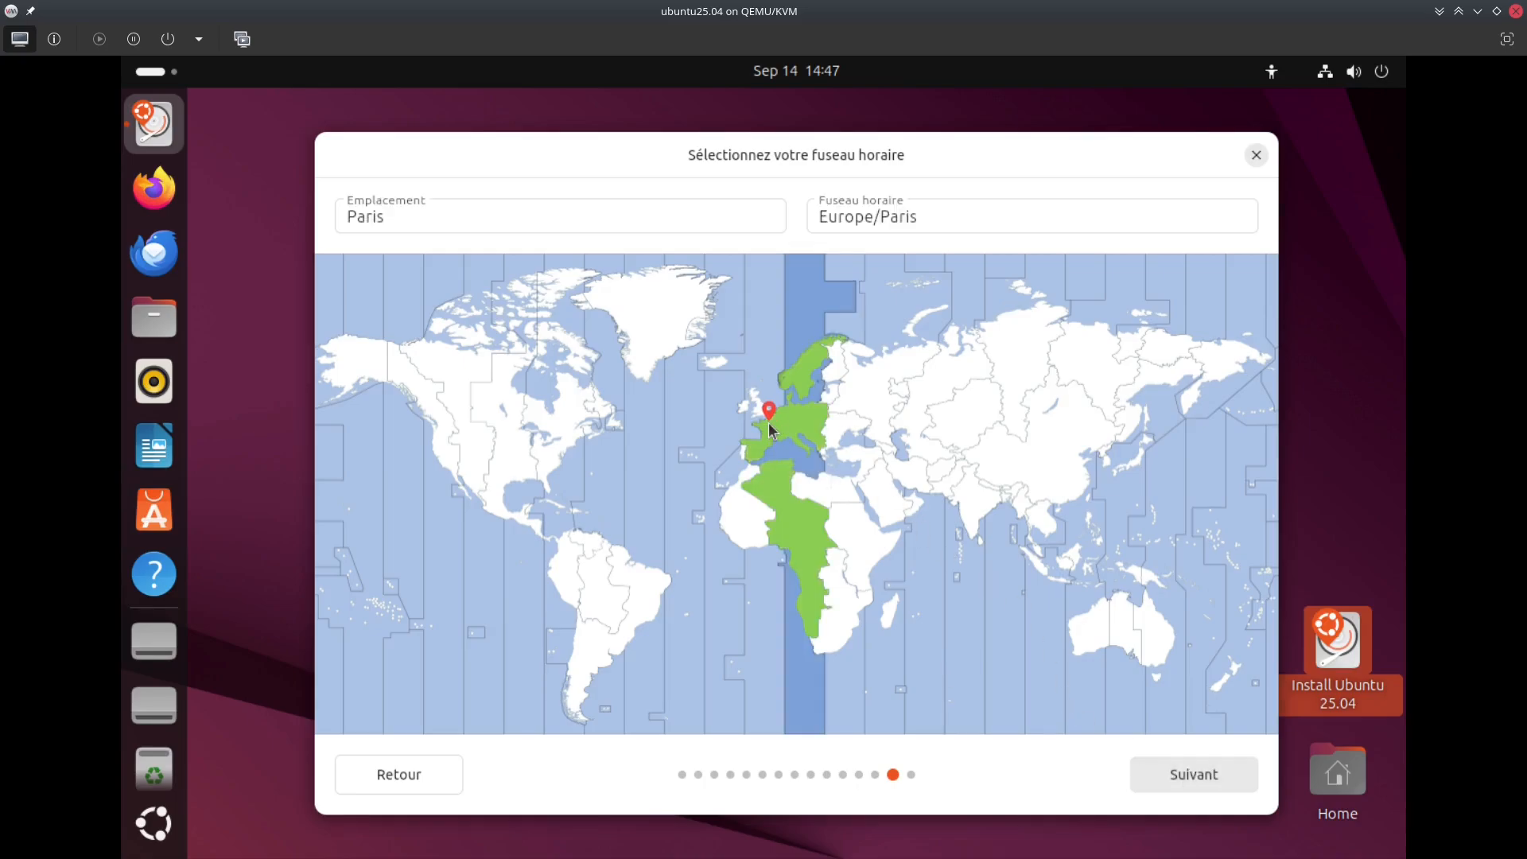
click(1205, 776)
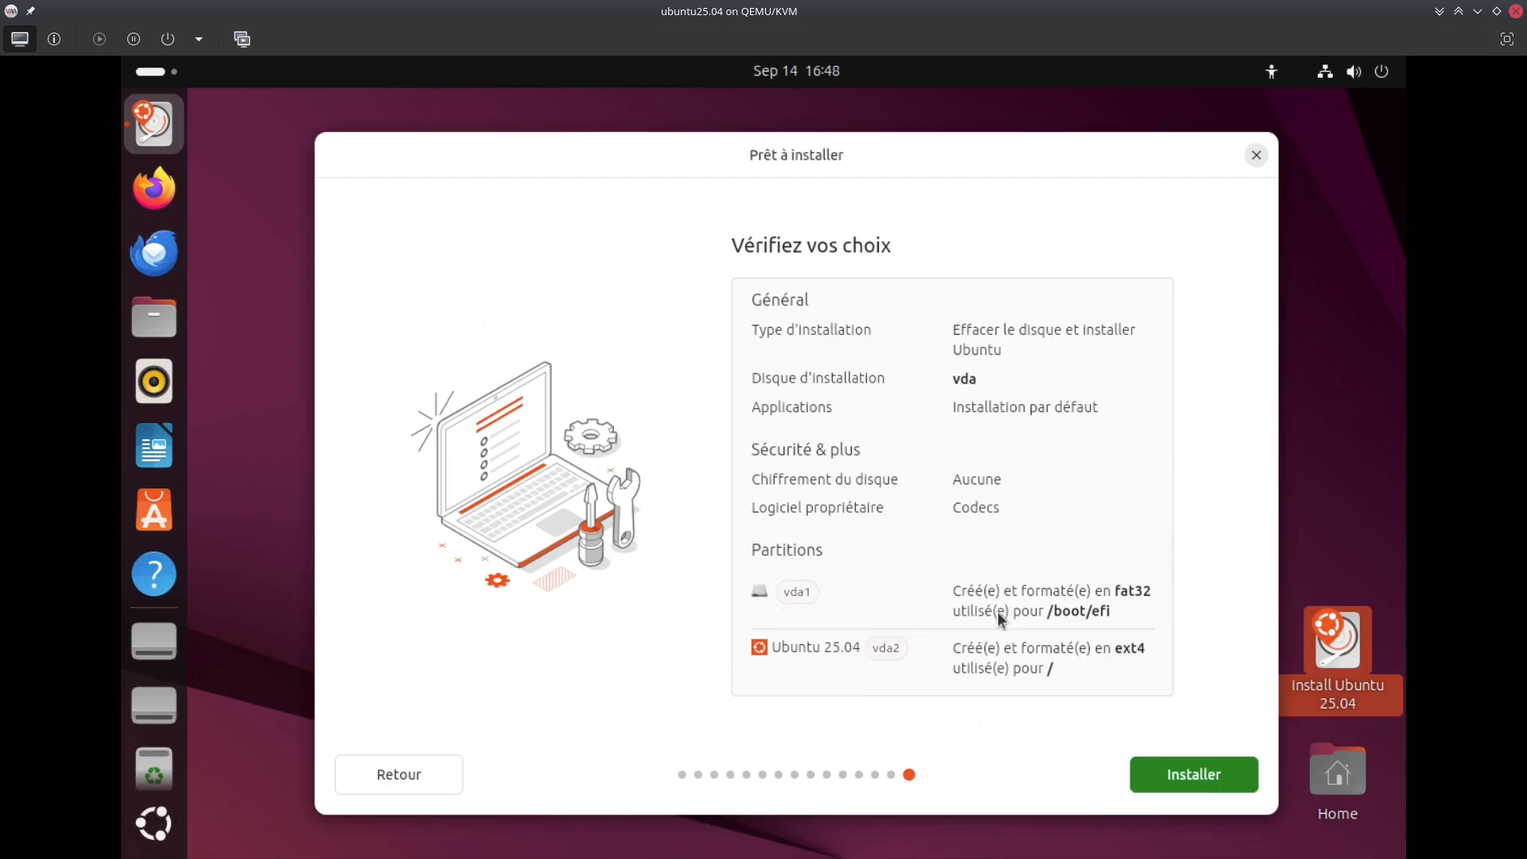
Install Ubuntu 25.04 with the terminal log shown until it reports Installation terminée
click(1215, 776)
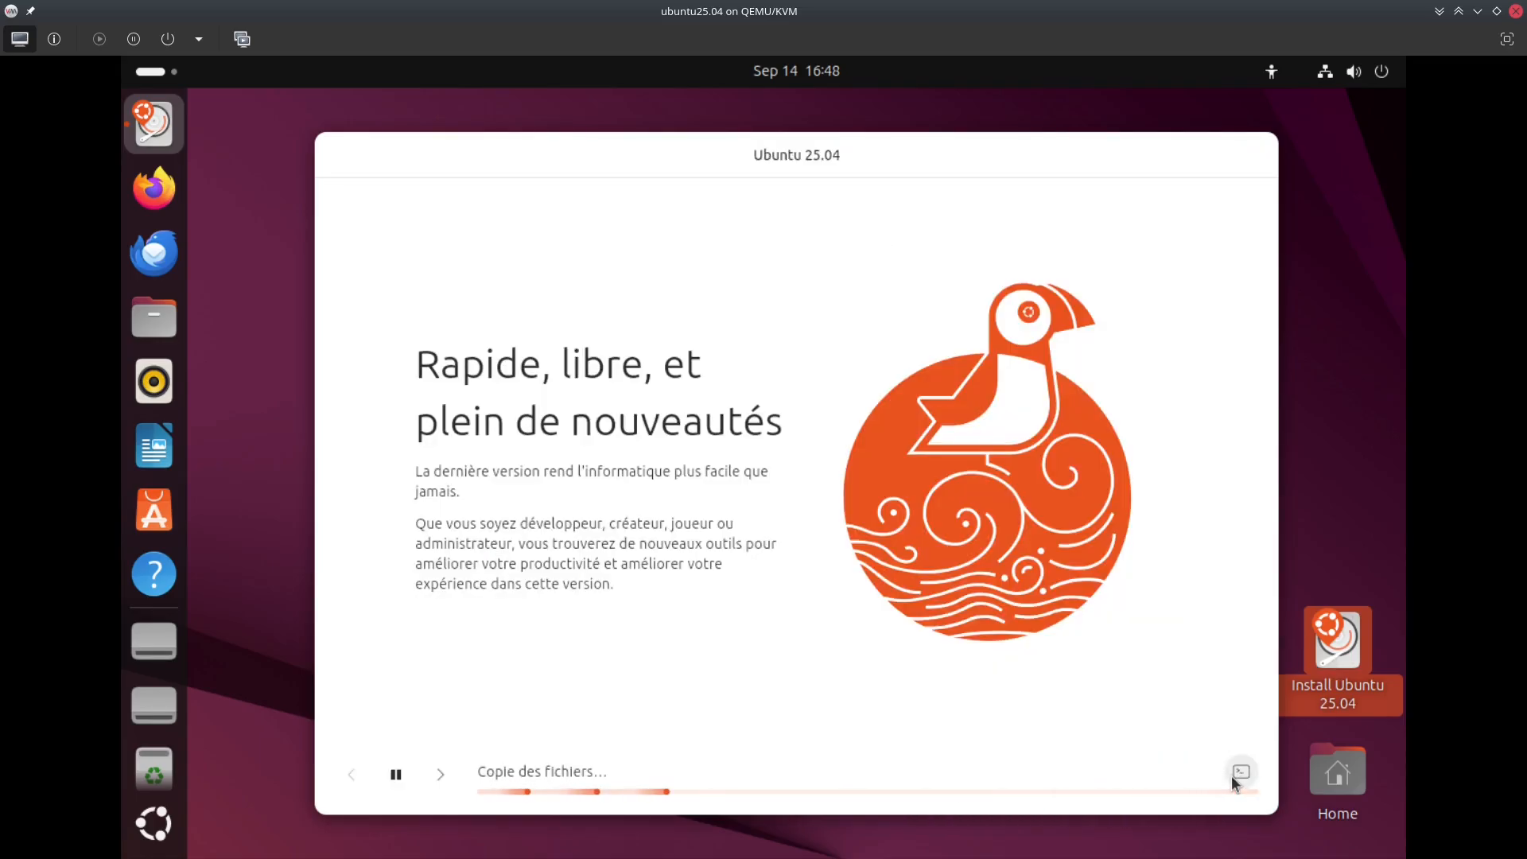
click(1238, 773)
drag(973, 145, 940, 122)
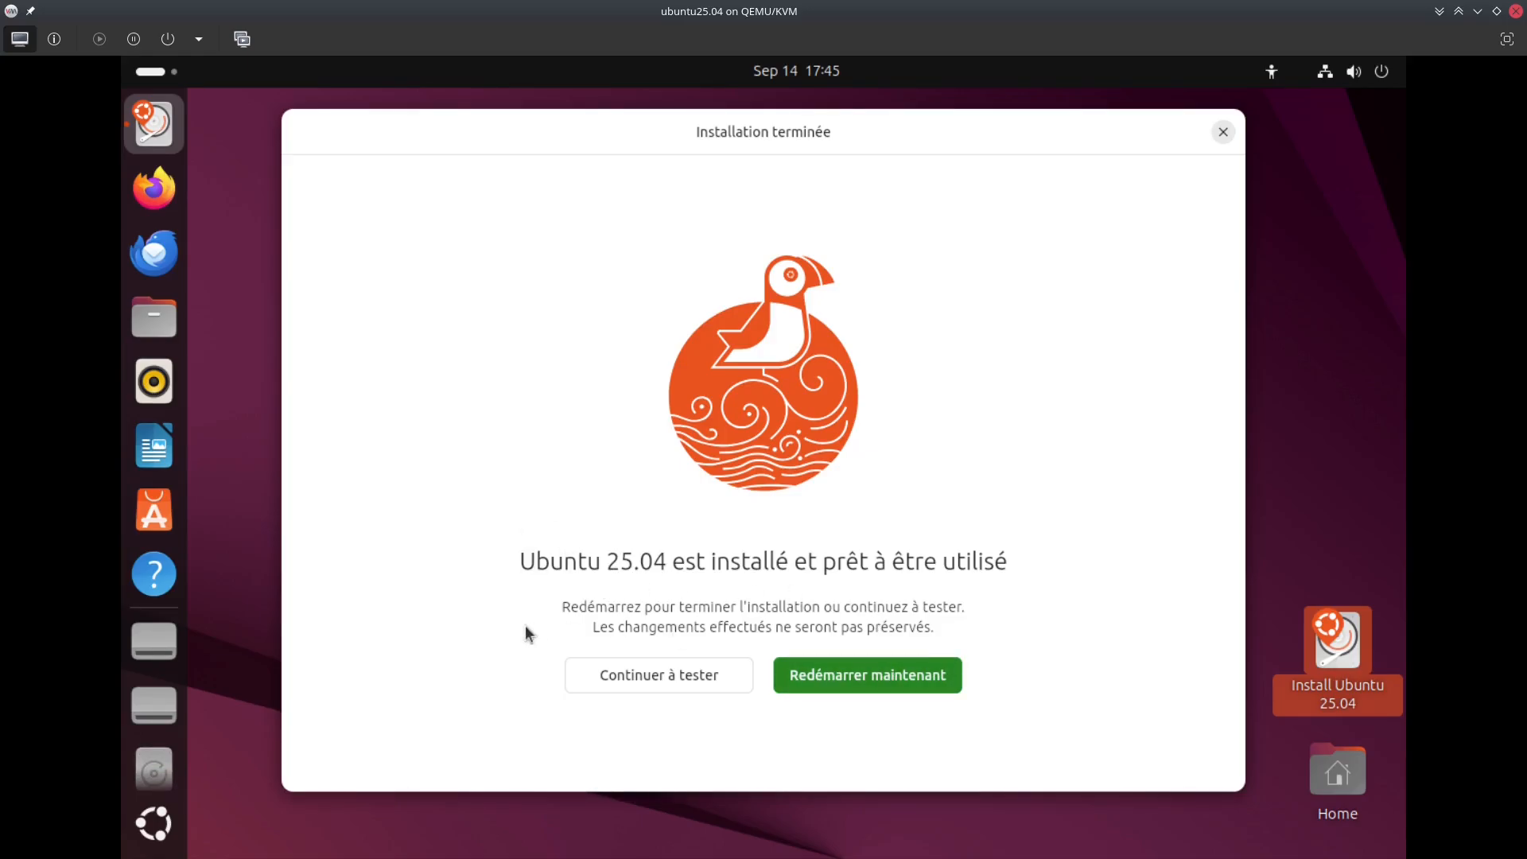
Remove the CD-ROM from the VM's boot order, save, and return to the graphical console
click(54, 39)
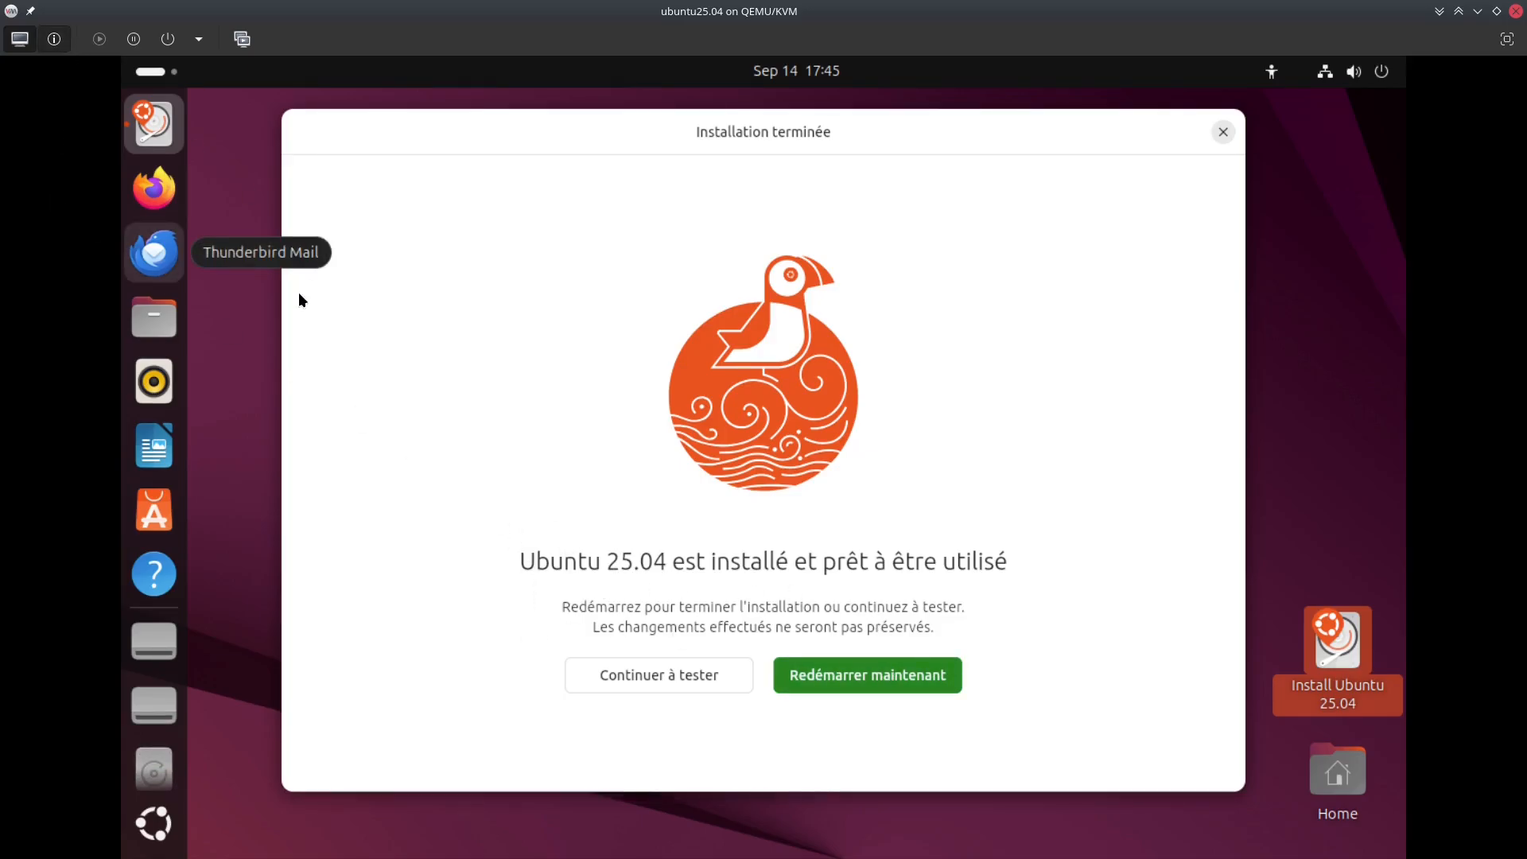
click(63, 222)
click(68, 181)
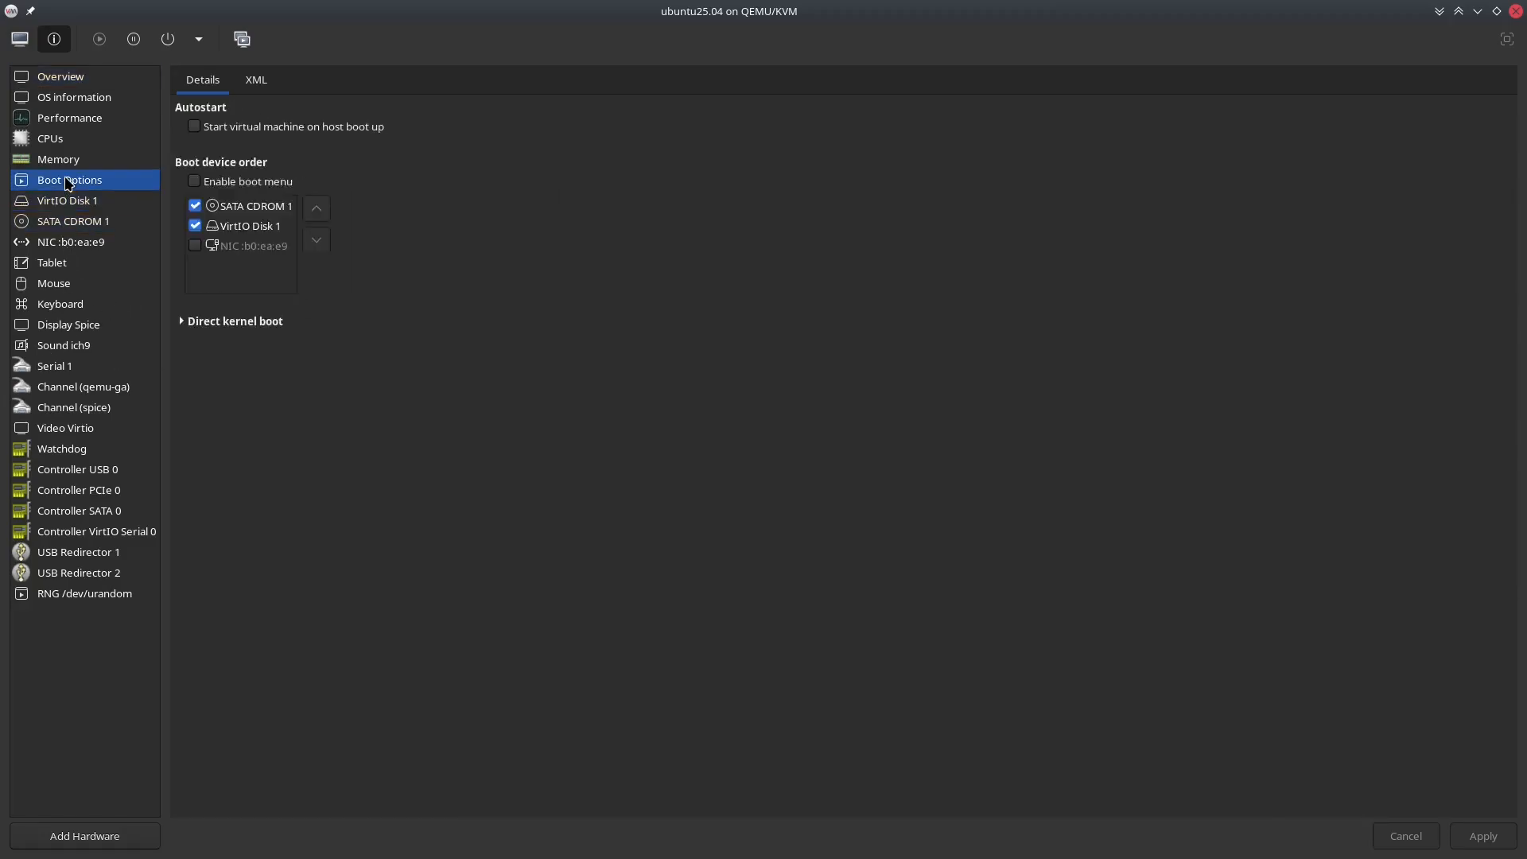
click(239, 206)
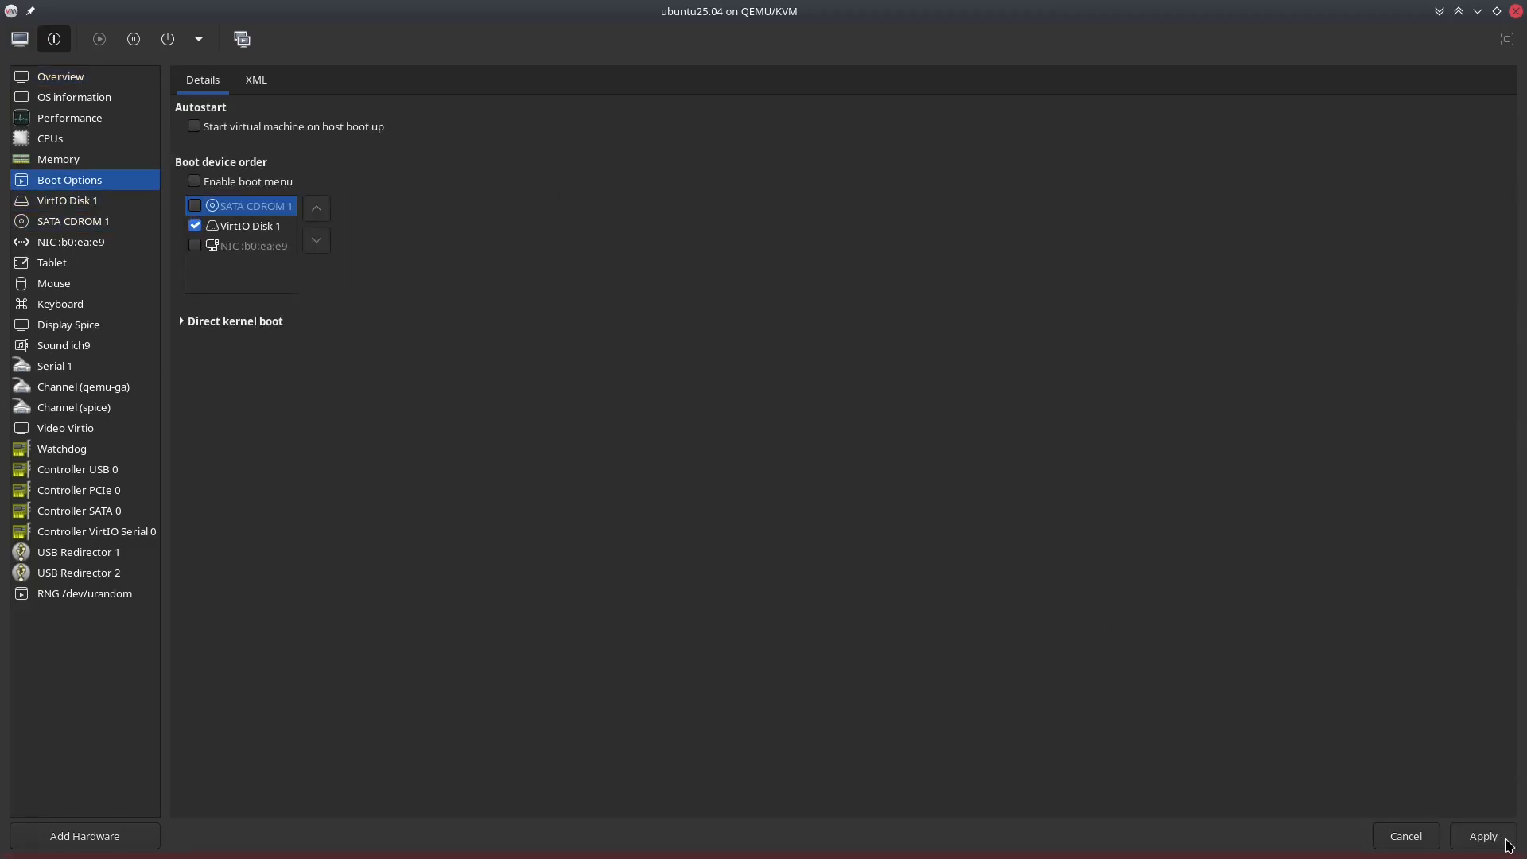
click(1483, 836)
click(744, 462)
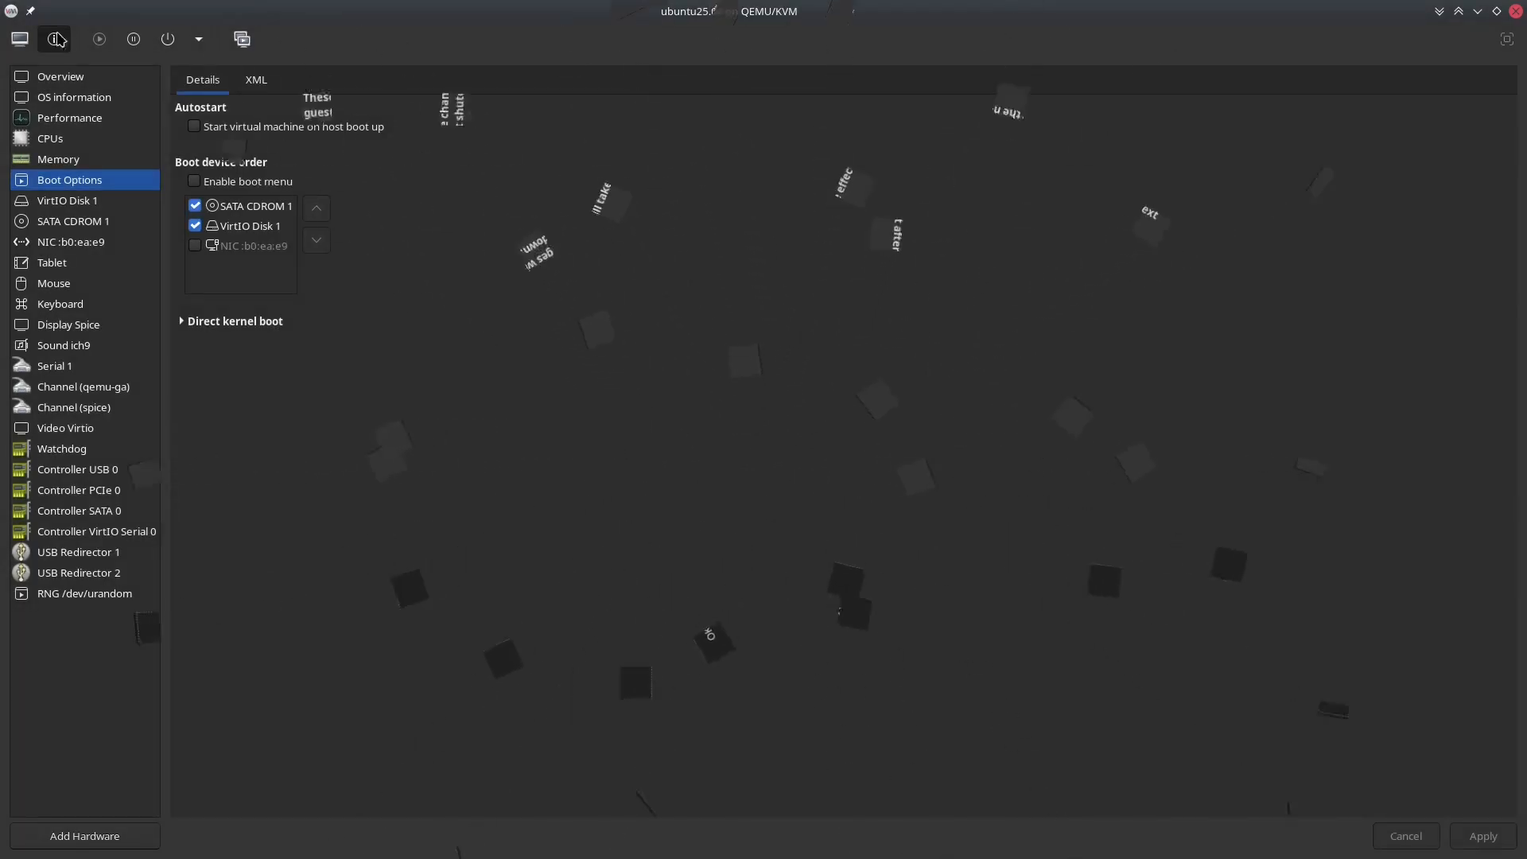
click(17, 39)
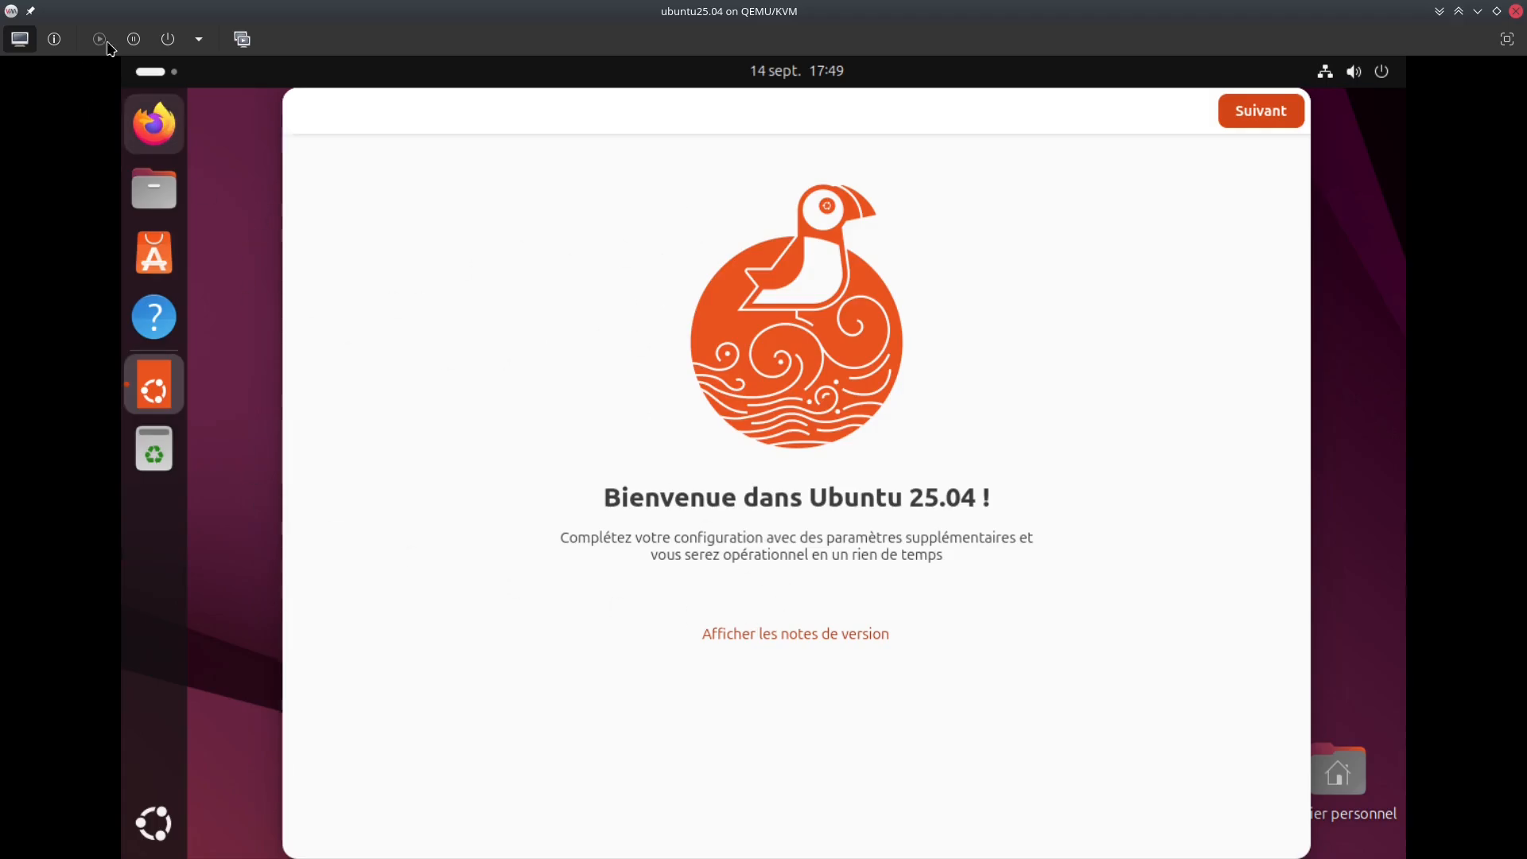
Finish the welcome wizard, choosing 'Non, ne partagez pas les données du système'
click(1239, 119)
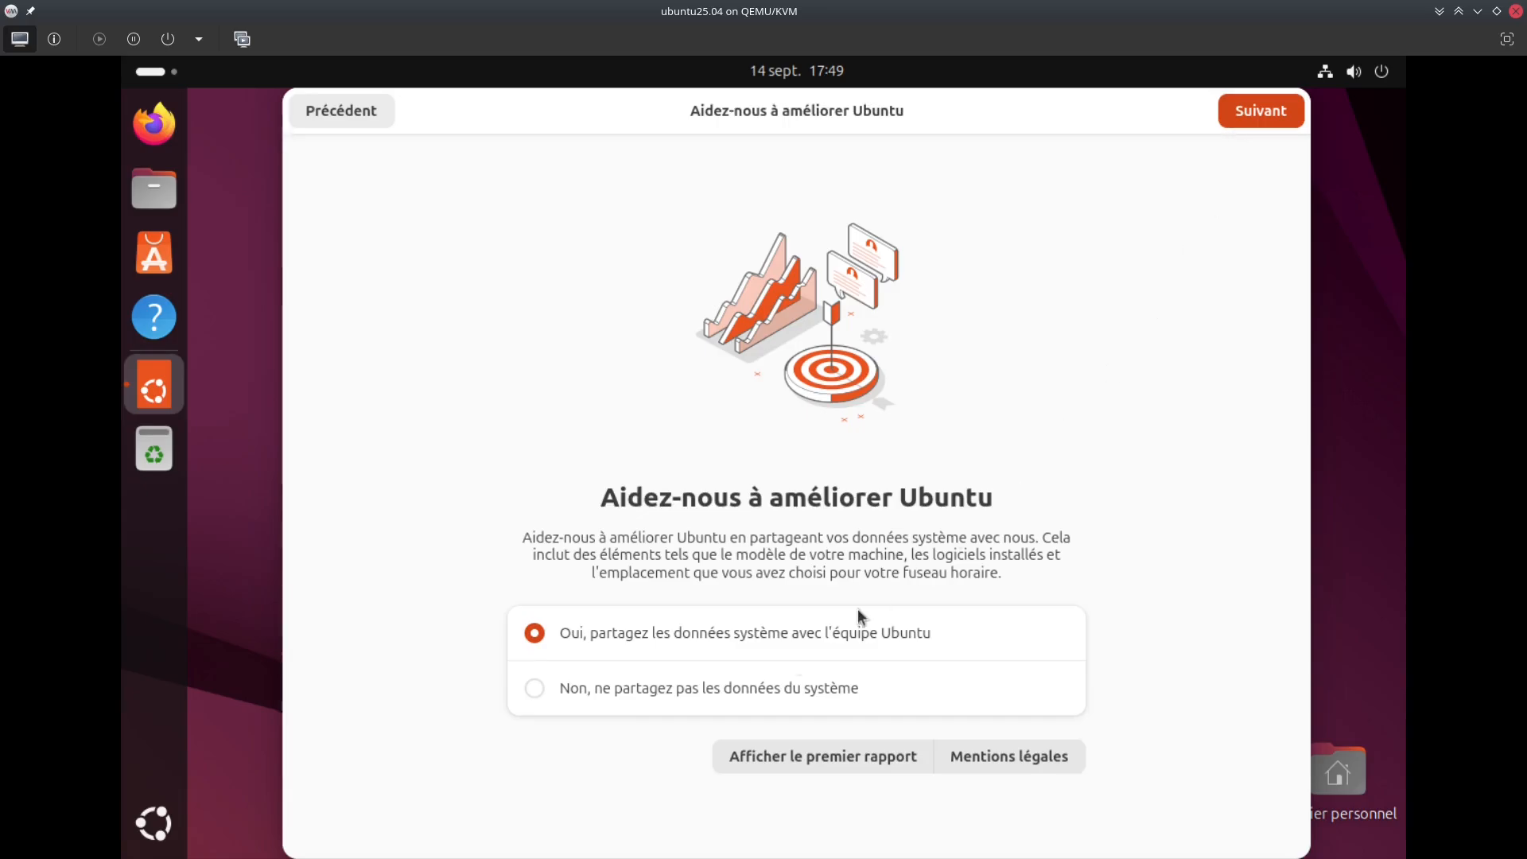
click(727, 689)
click(1232, 118)
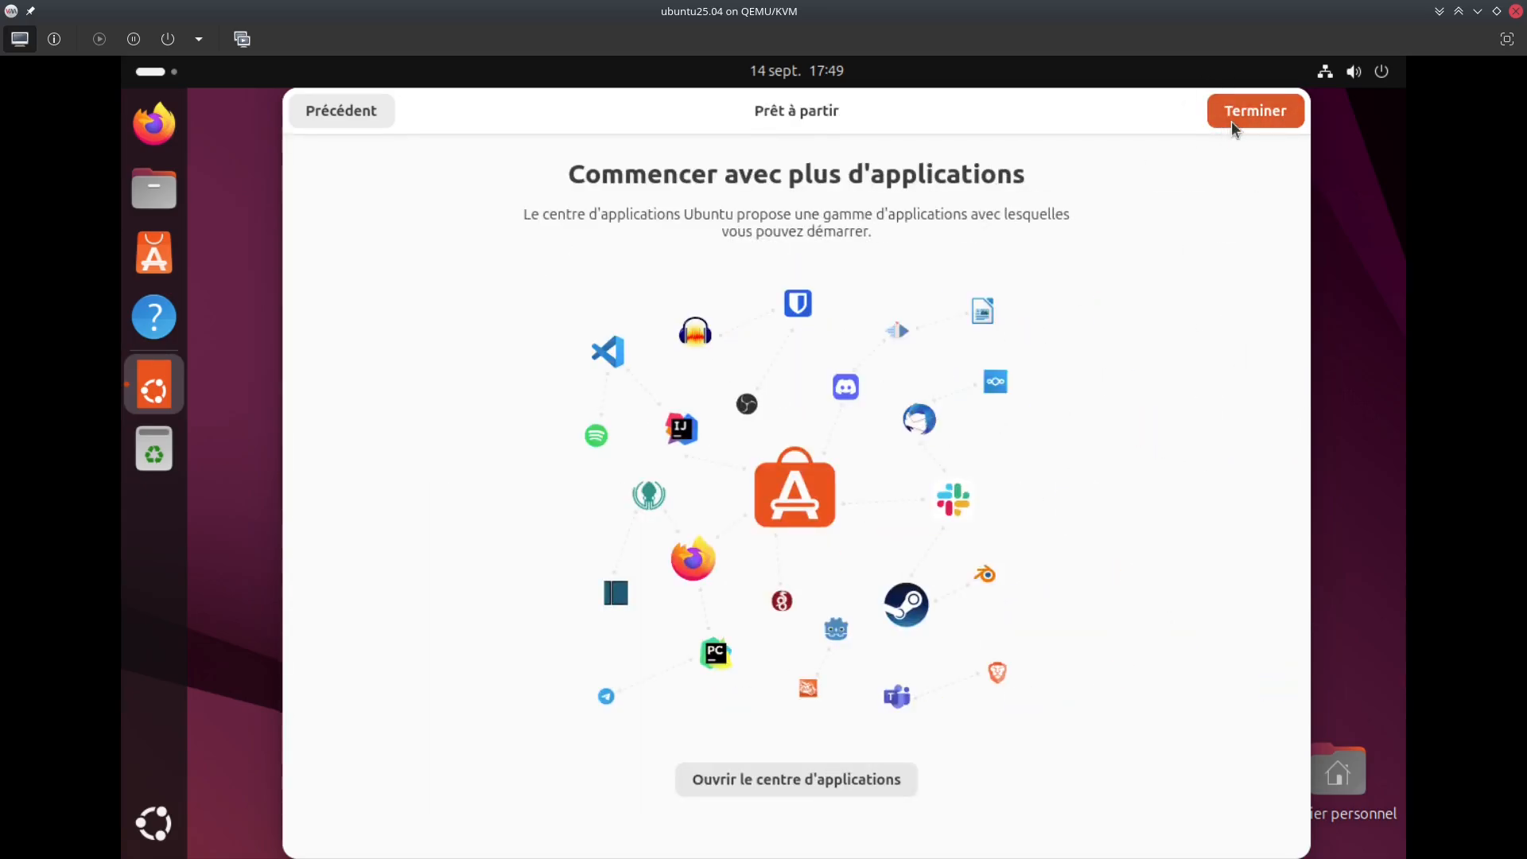
click(1231, 120)
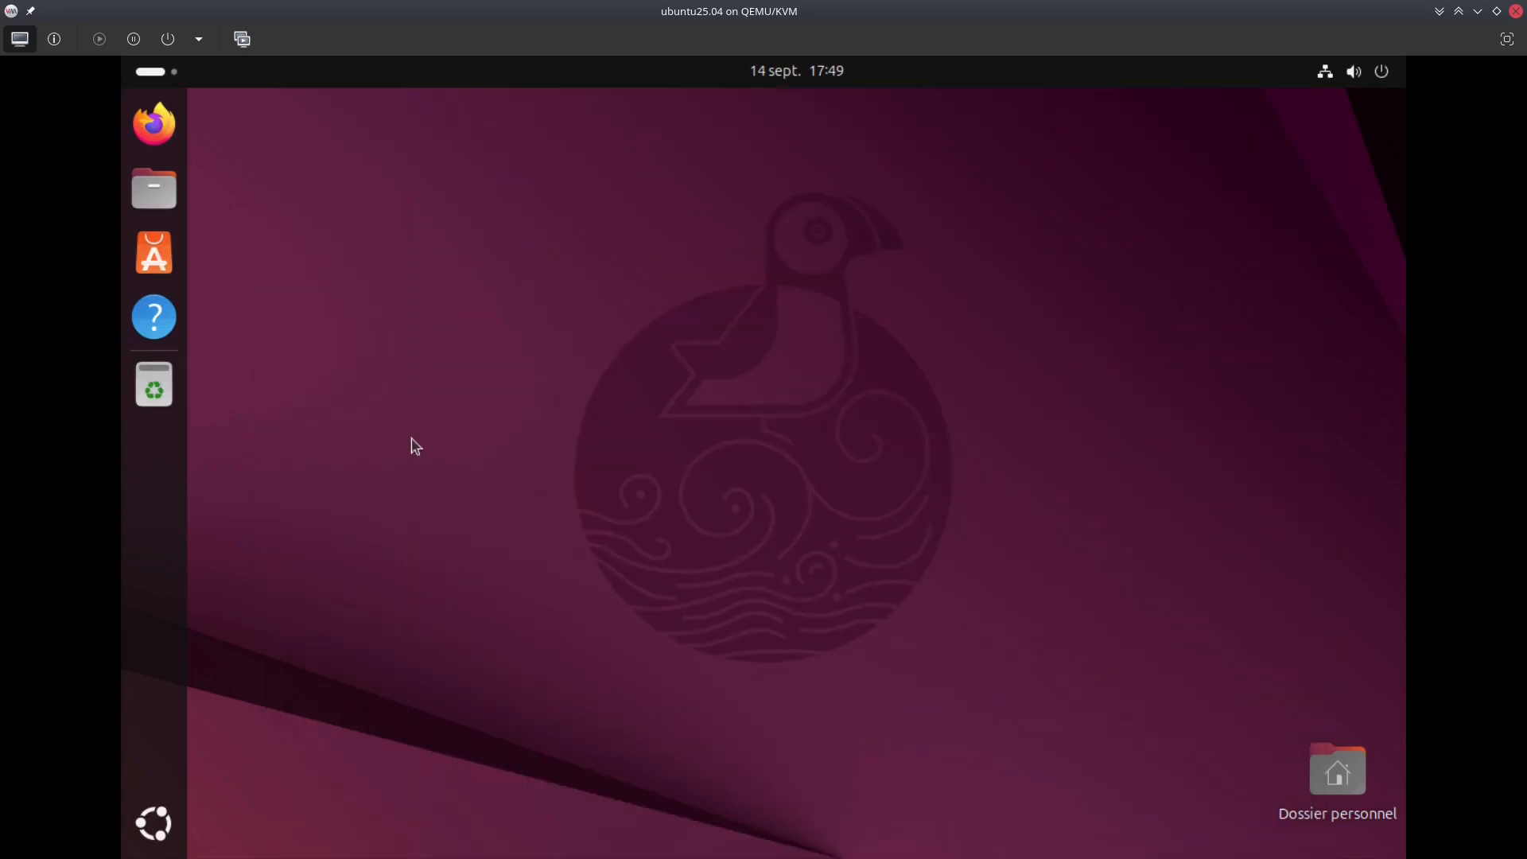
Launch the App Center from the dock and browse Explorer, briefly viewing Discord's page
click(155, 259)
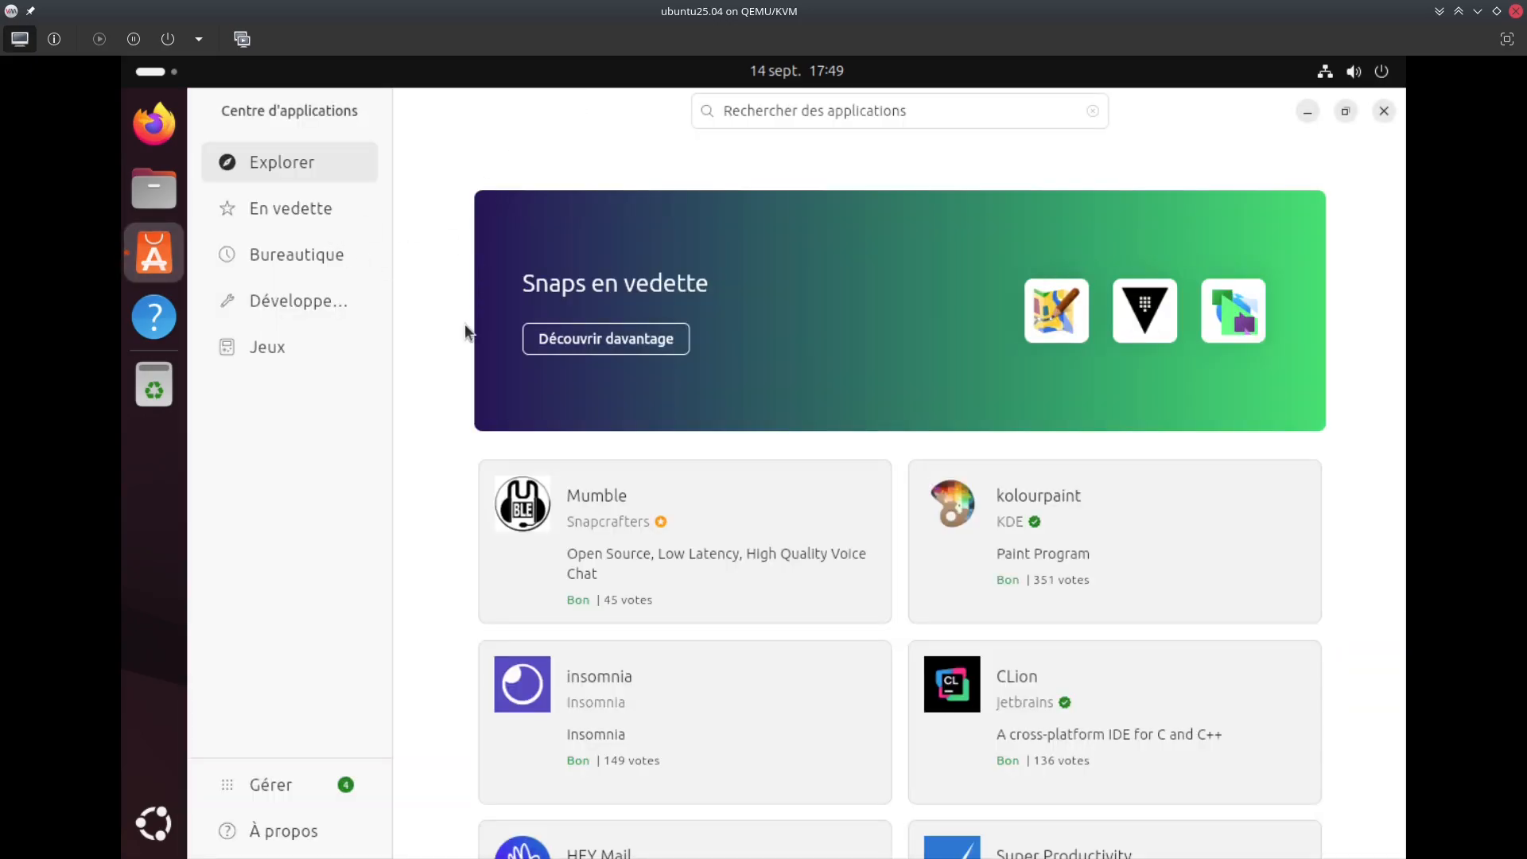
scroll(699, 443, down, 10)
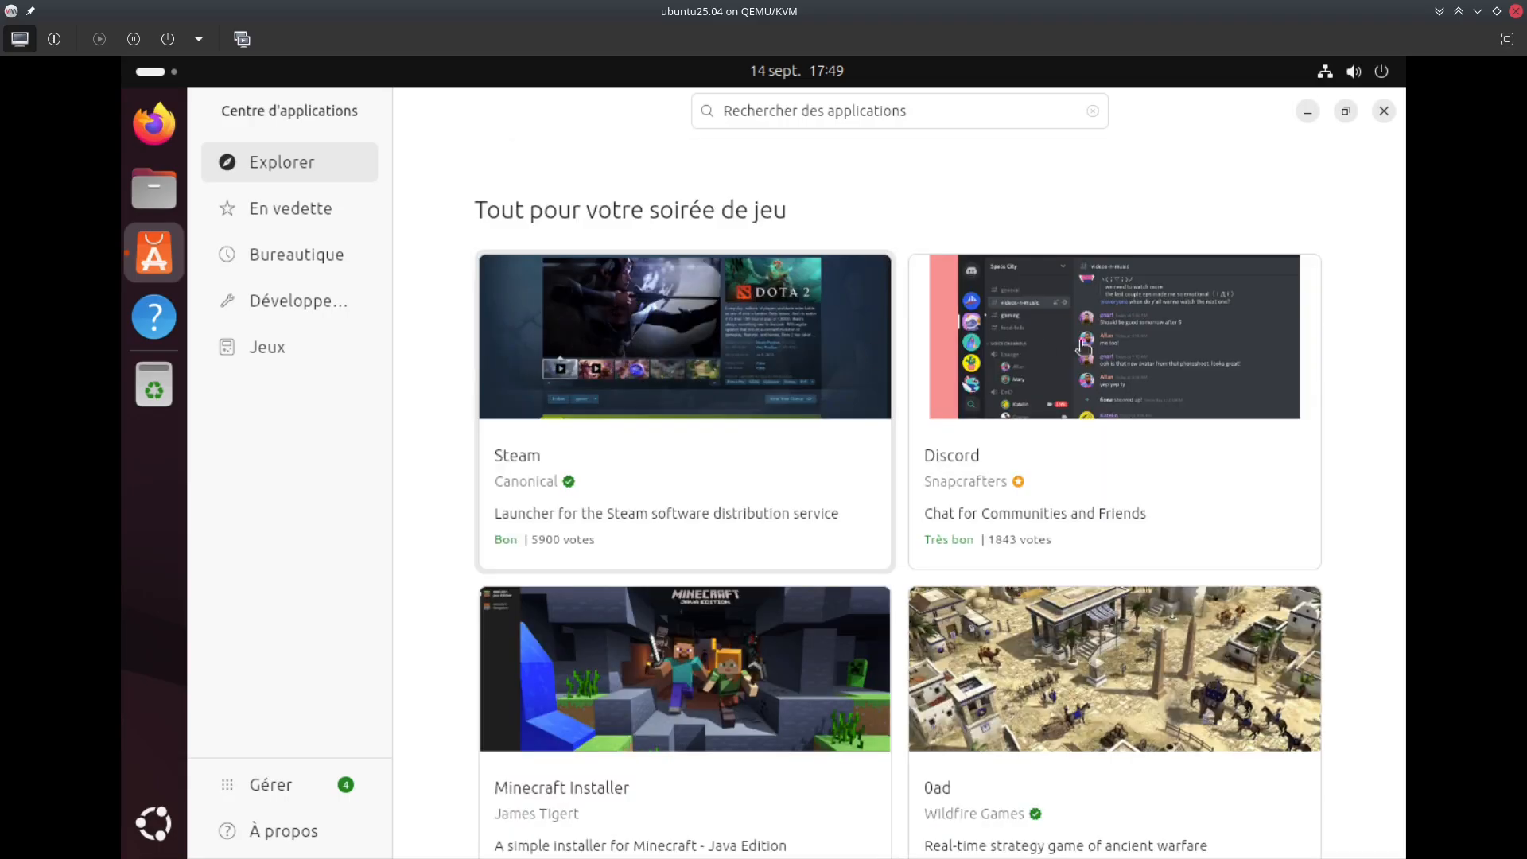
scroll(692, 374, up, 5)
scroll(692, 374, down, 5)
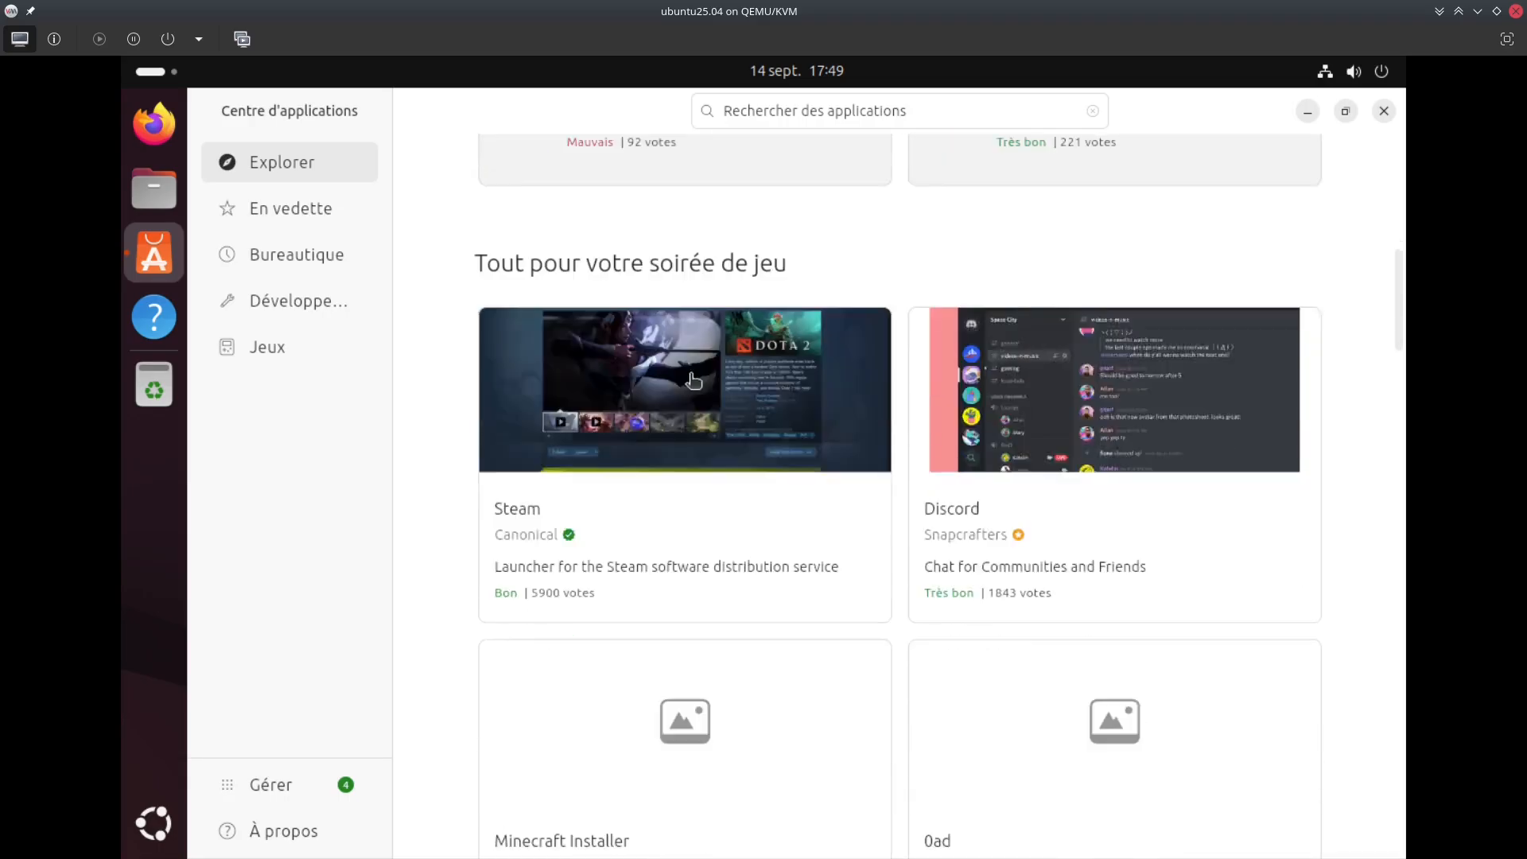
scroll(694, 380, down, 1)
click(1000, 385)
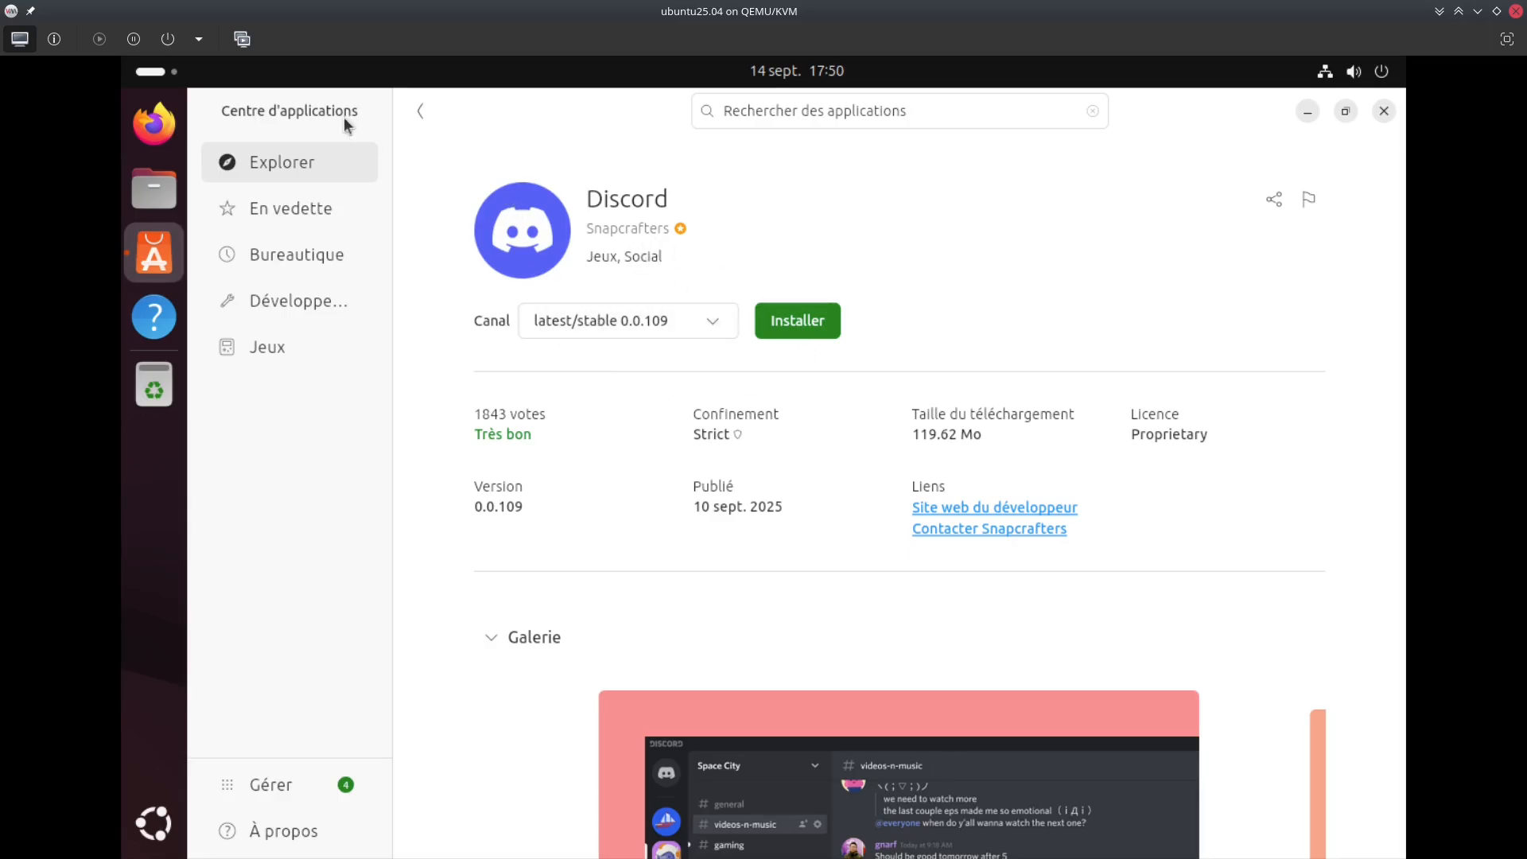
click(424, 111)
Scroll down the Explorer listing and open the libreoffice app's details page
scroll(798, 480, down, 4)
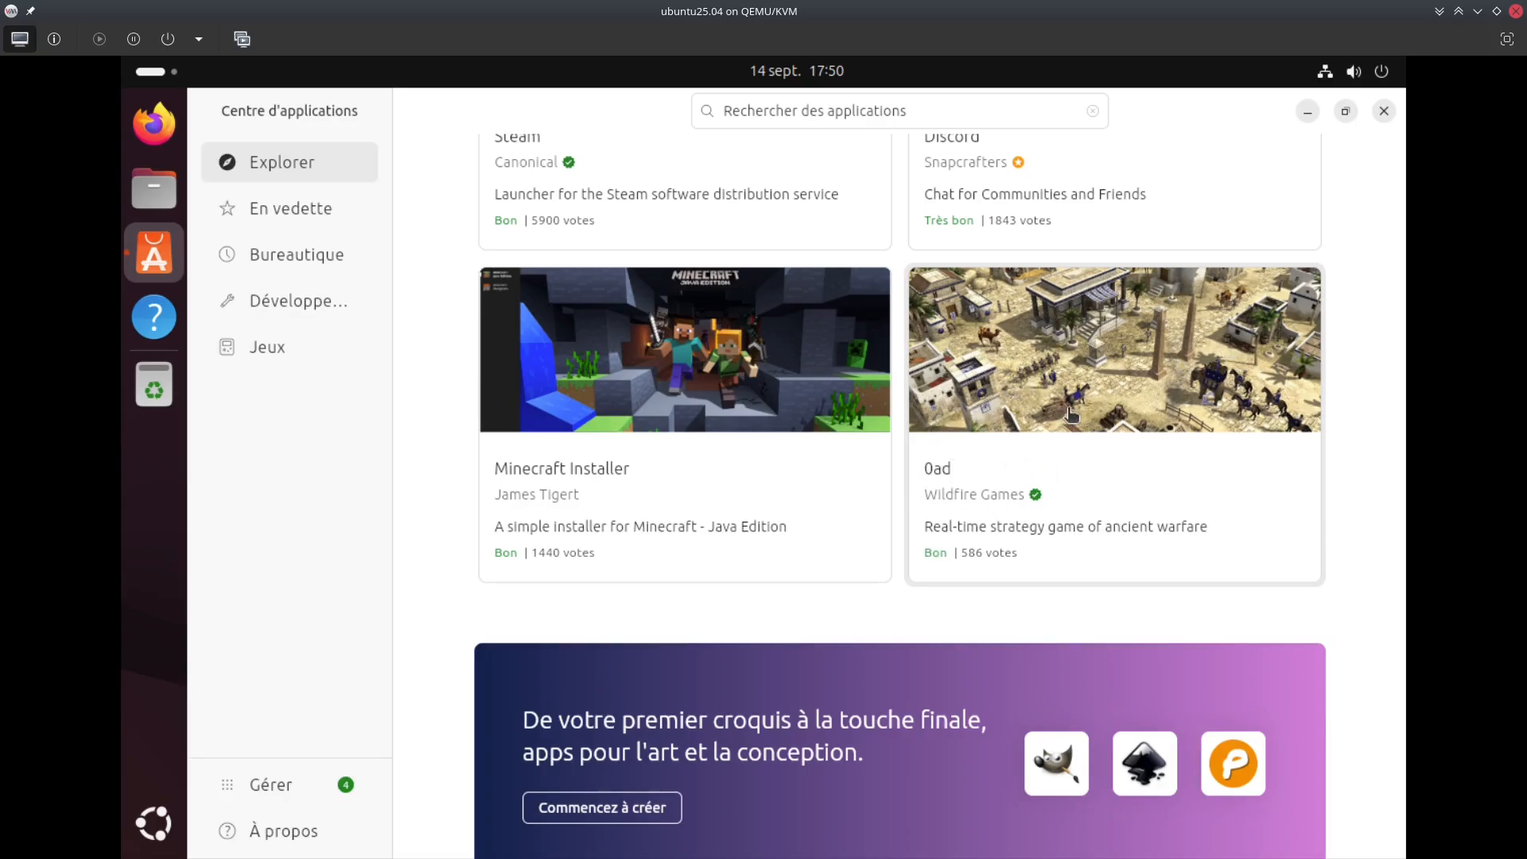
scroll(915, 445, down, 5)
scroll(715, 477, down, 2)
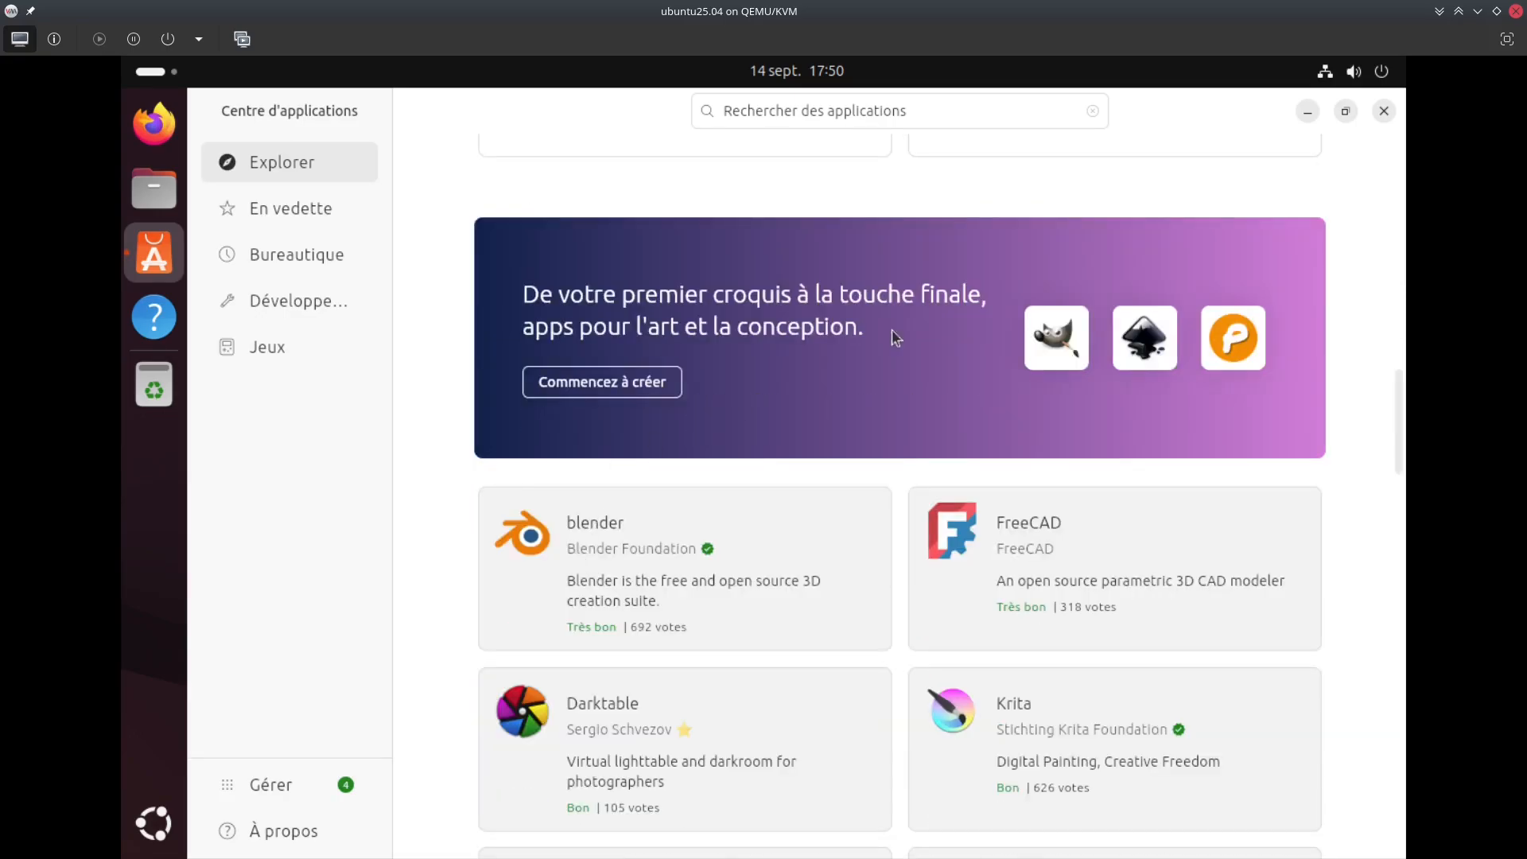
scroll(716, 493, down, 5)
scroll(913, 378, down, 12)
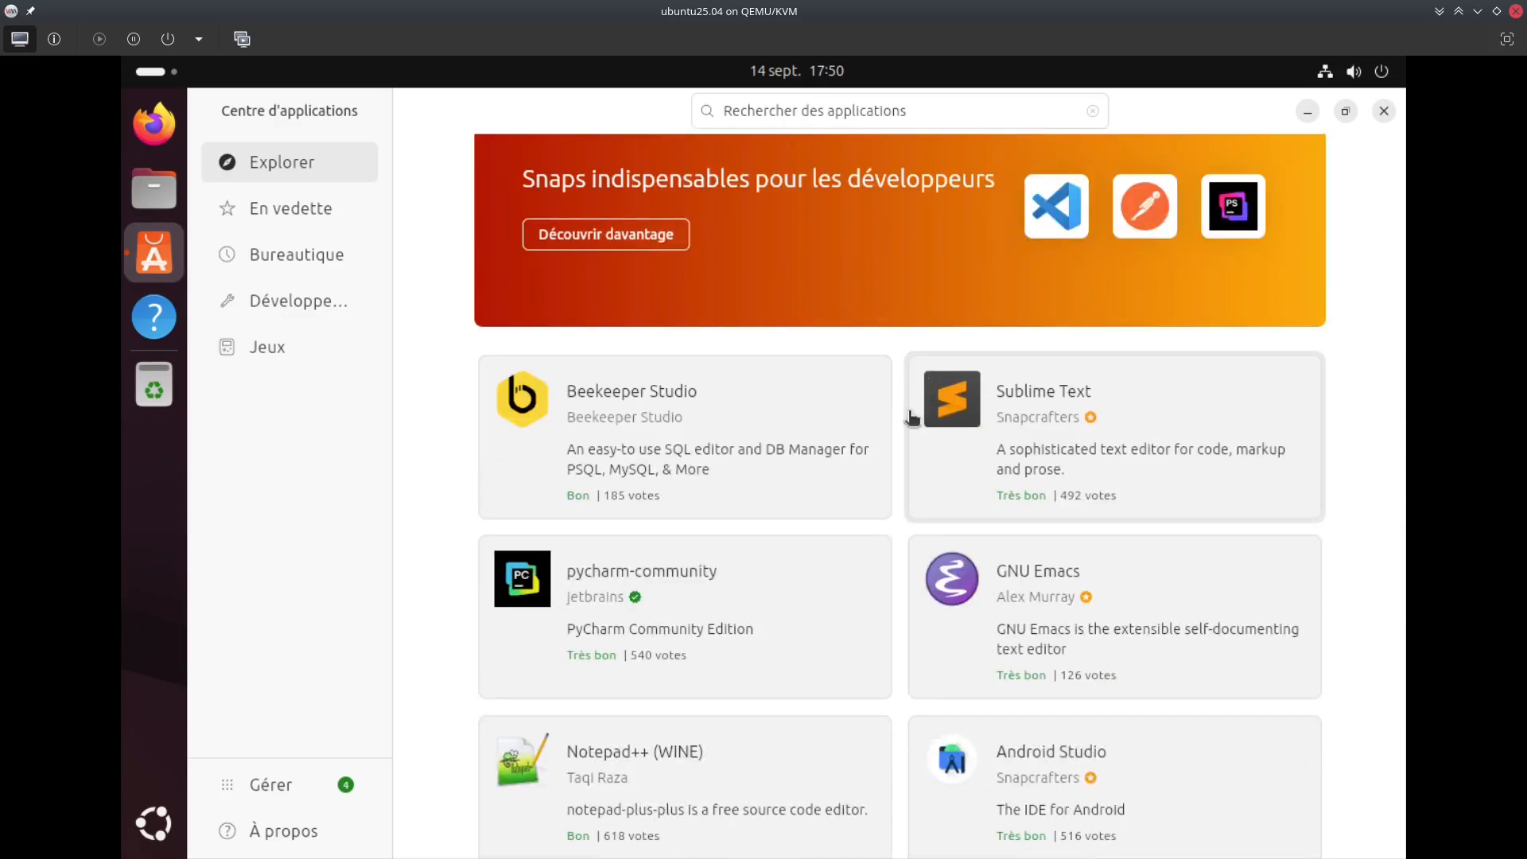
scroll(954, 394, down, 15)
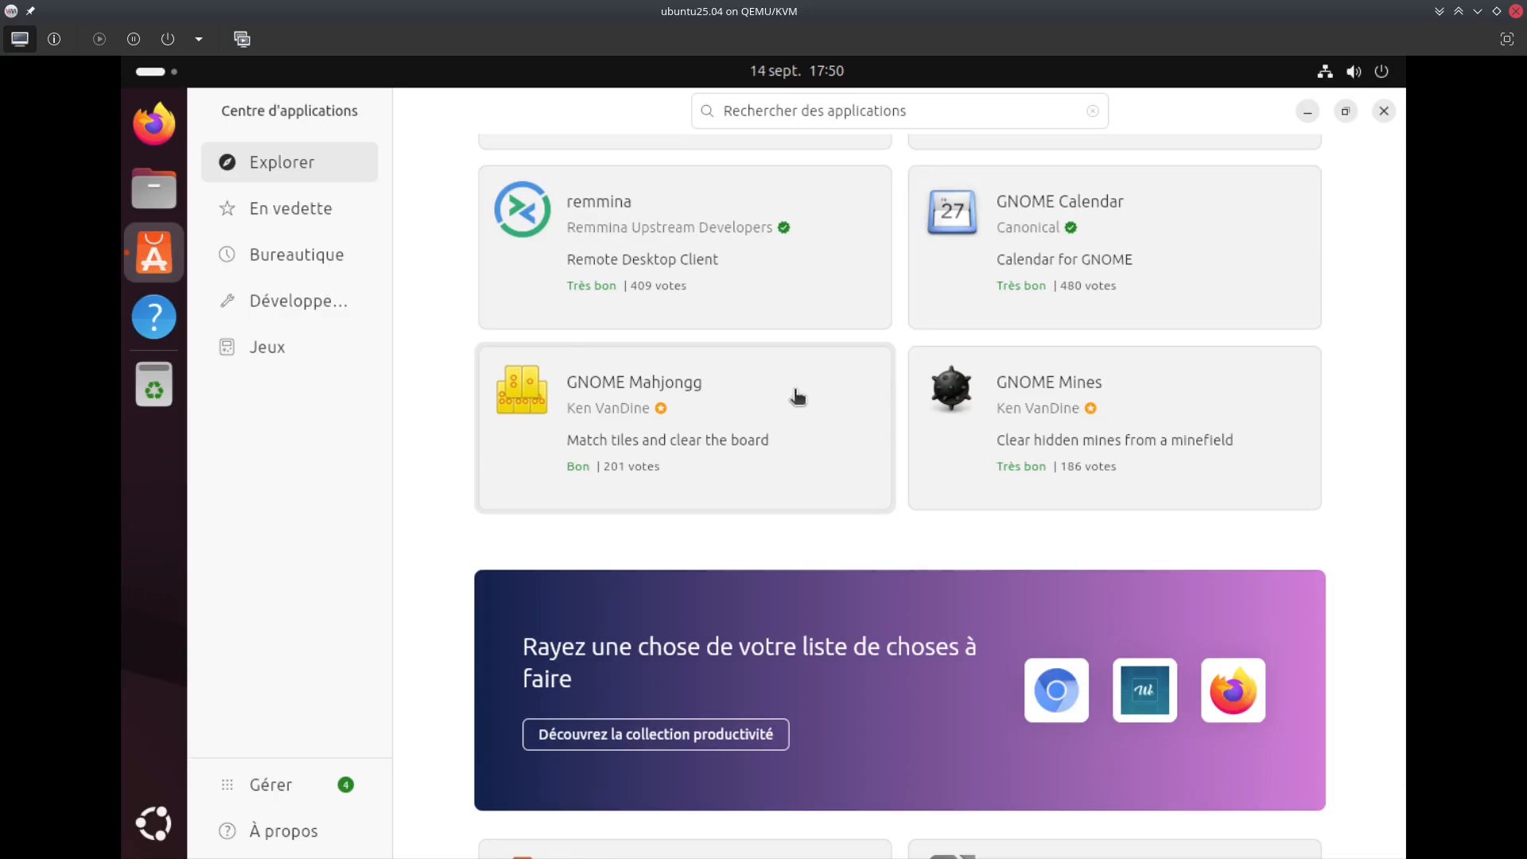
scroll(799, 401, down, 7)
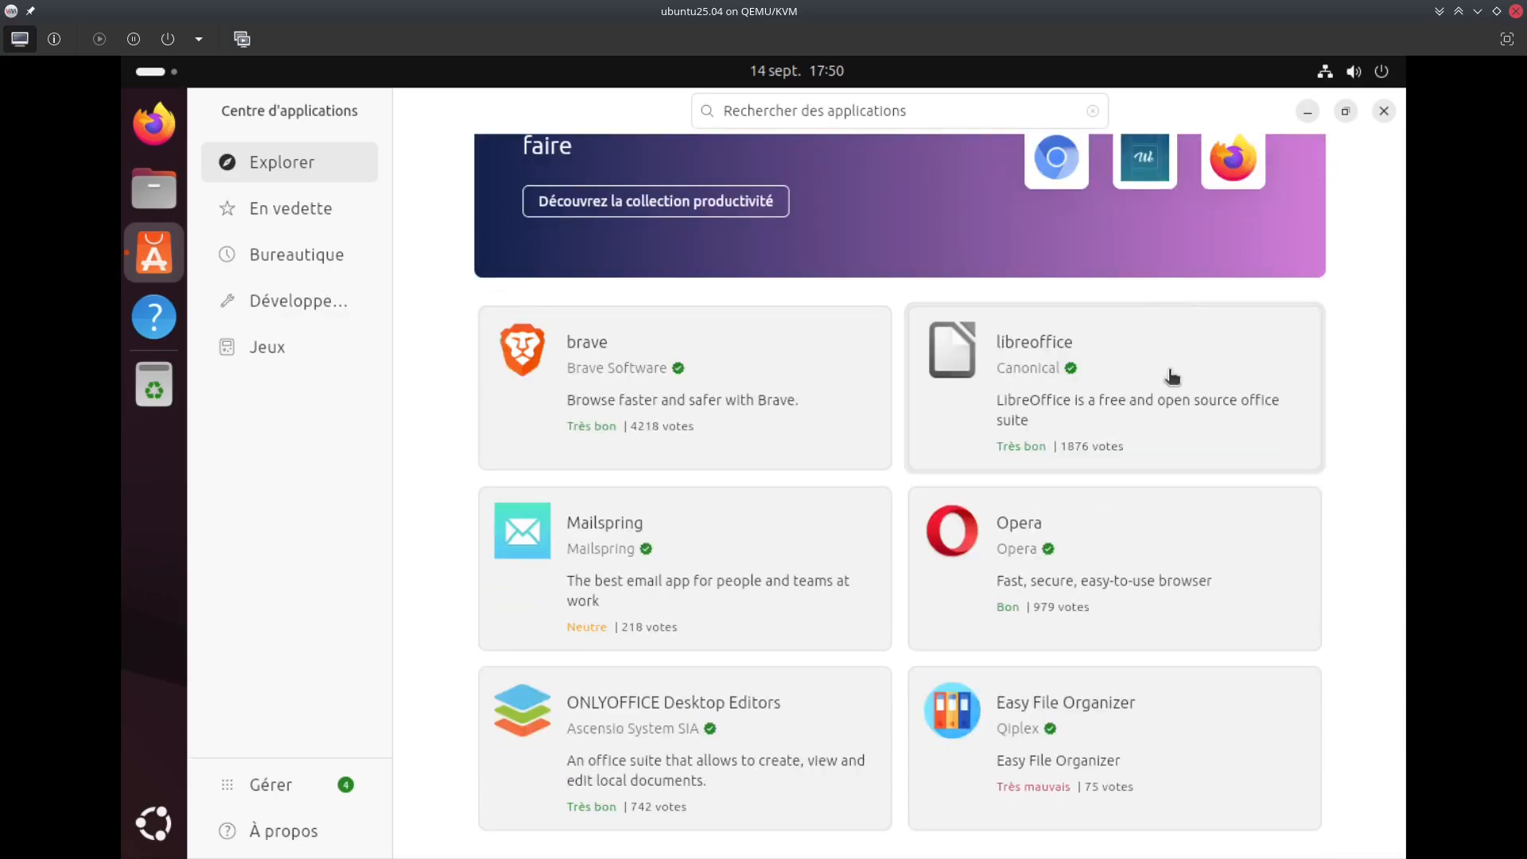
click(1015, 395)
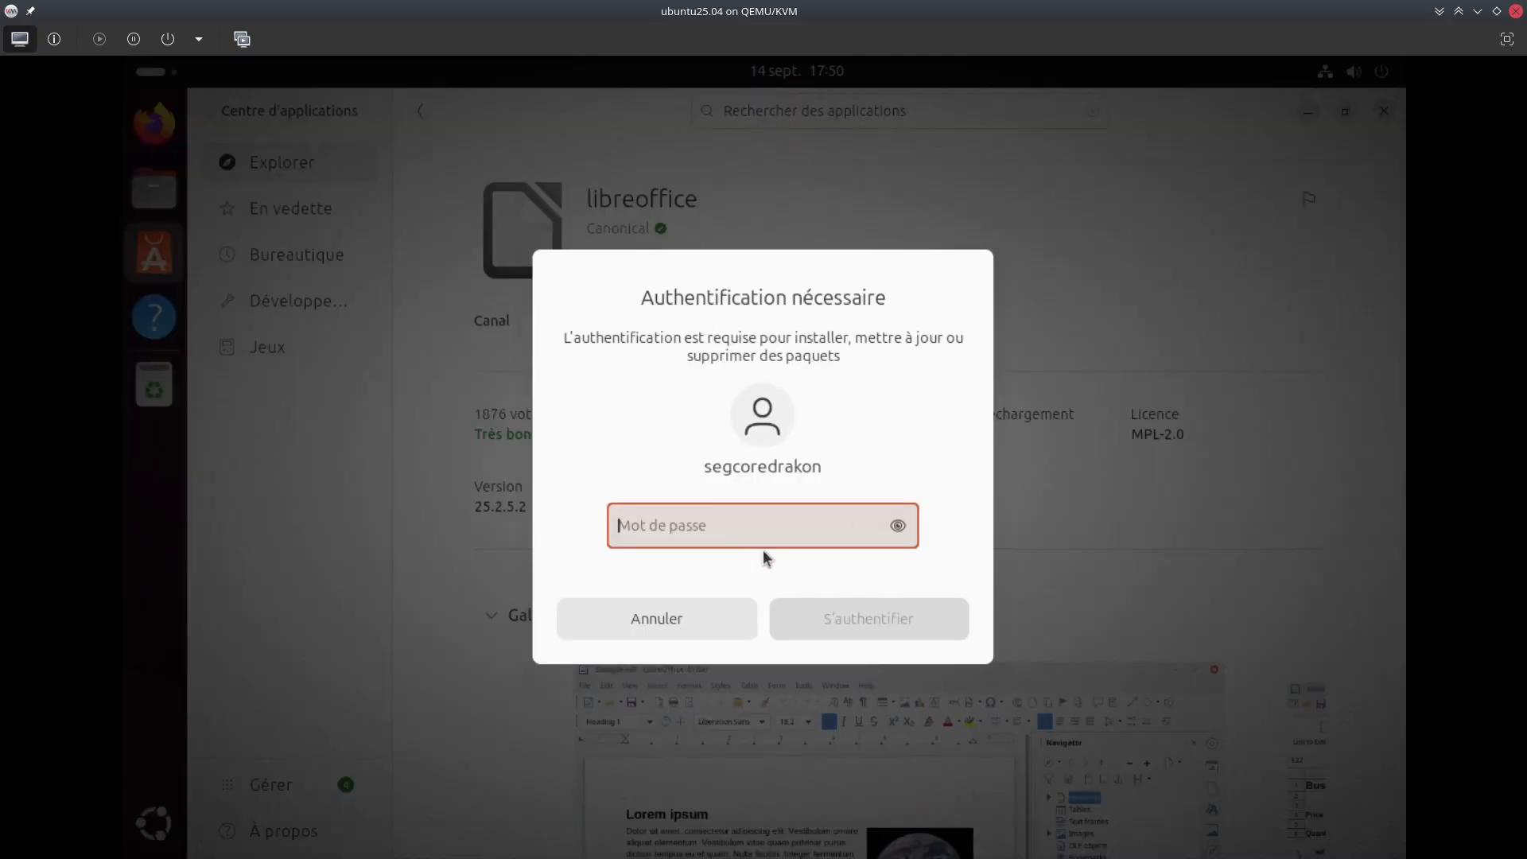
Authorize the libreoffice installation with the account password and postpone the system updates
text(*****)
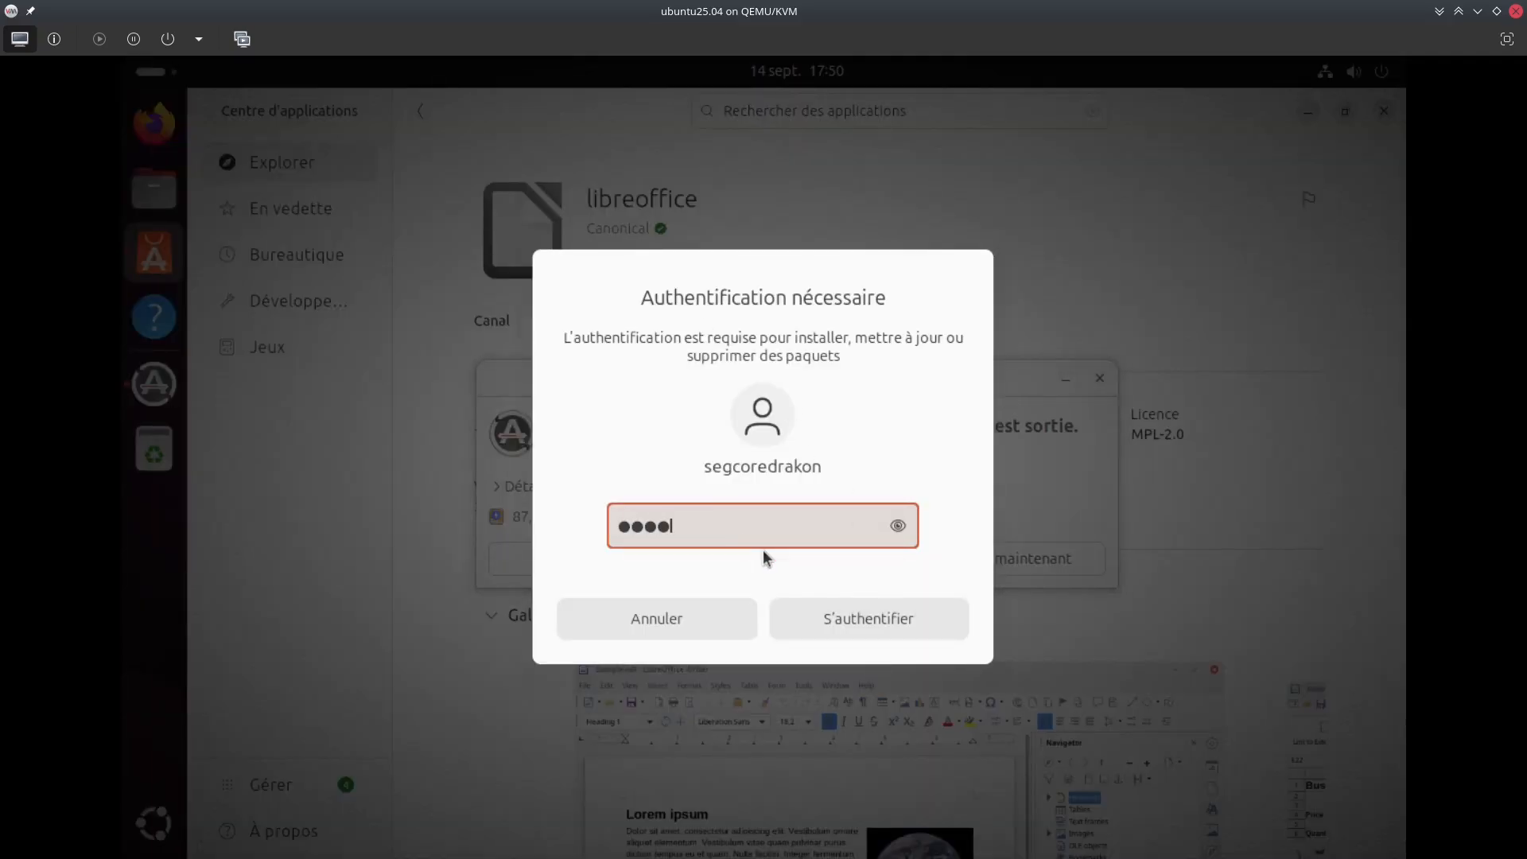
text(********)
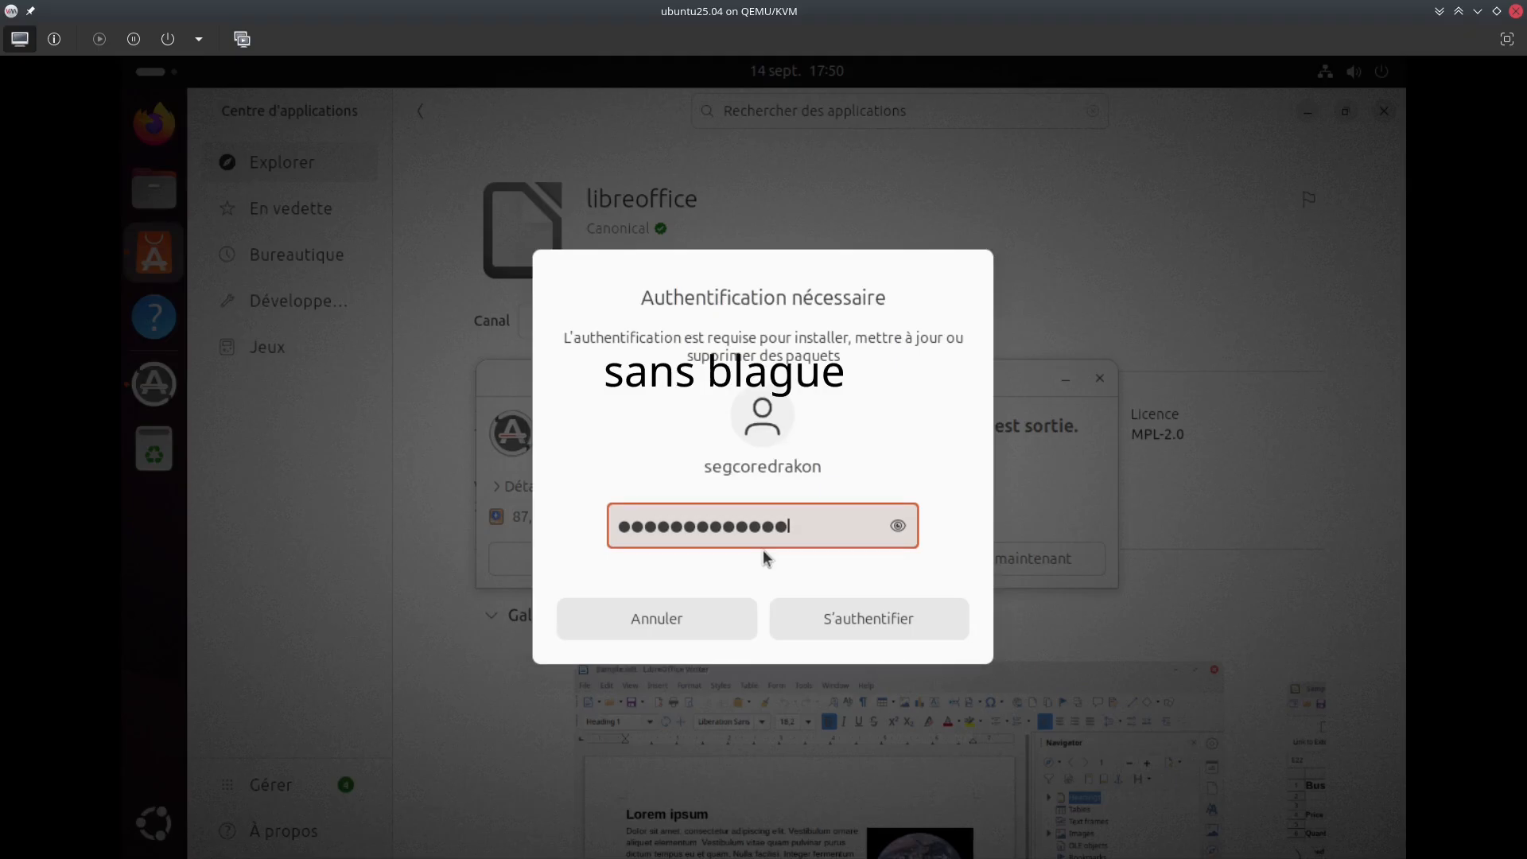
key(Return)
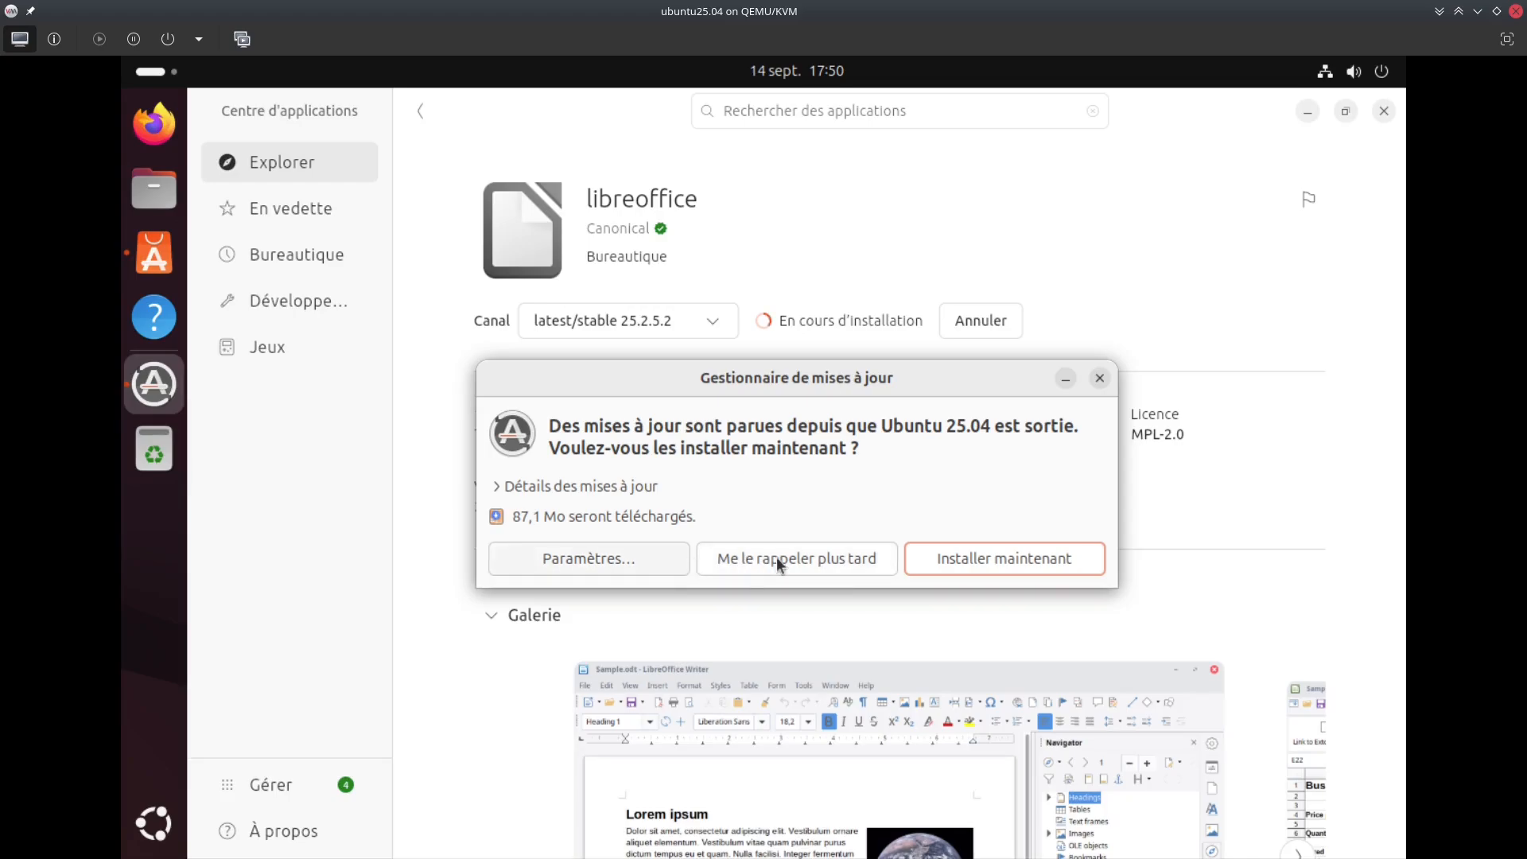
click(792, 560)
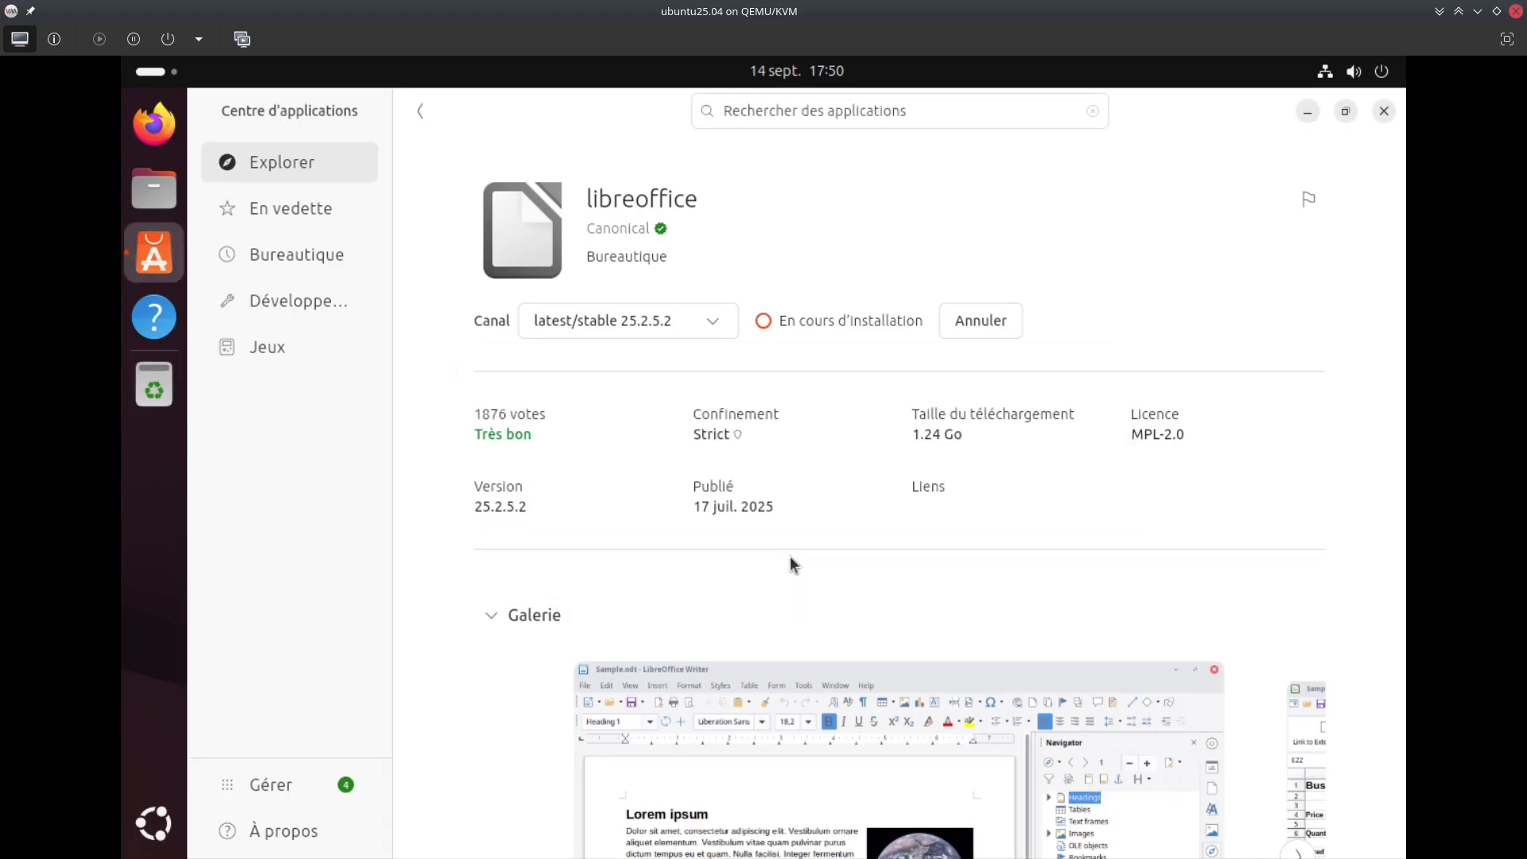
Check the Canal release channels, keeping latest/stable, while libreoffice 25.2.5.2 installs
click(689, 302)
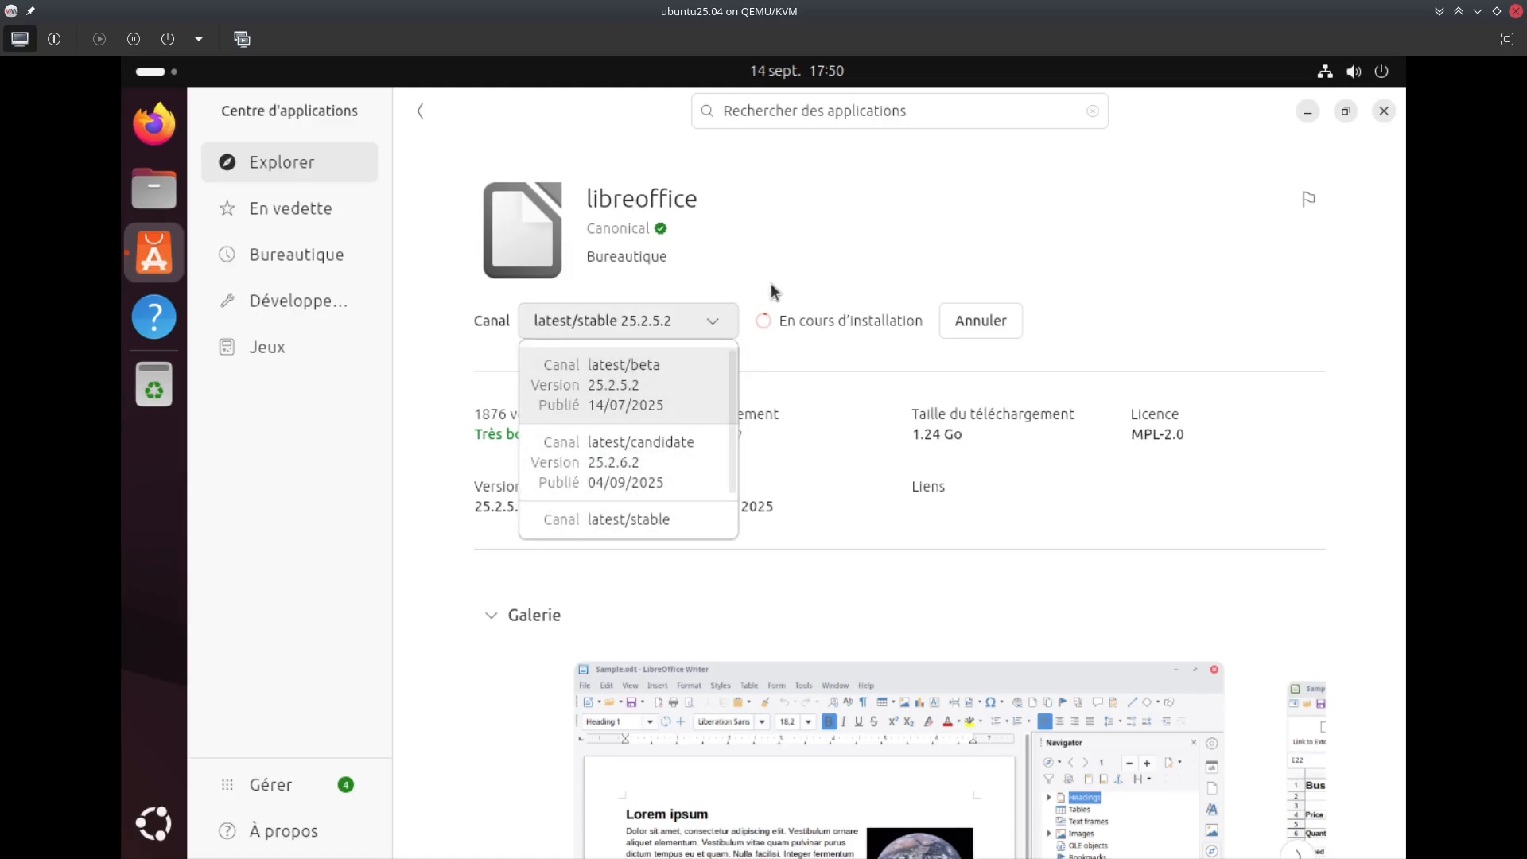
click(881, 218)
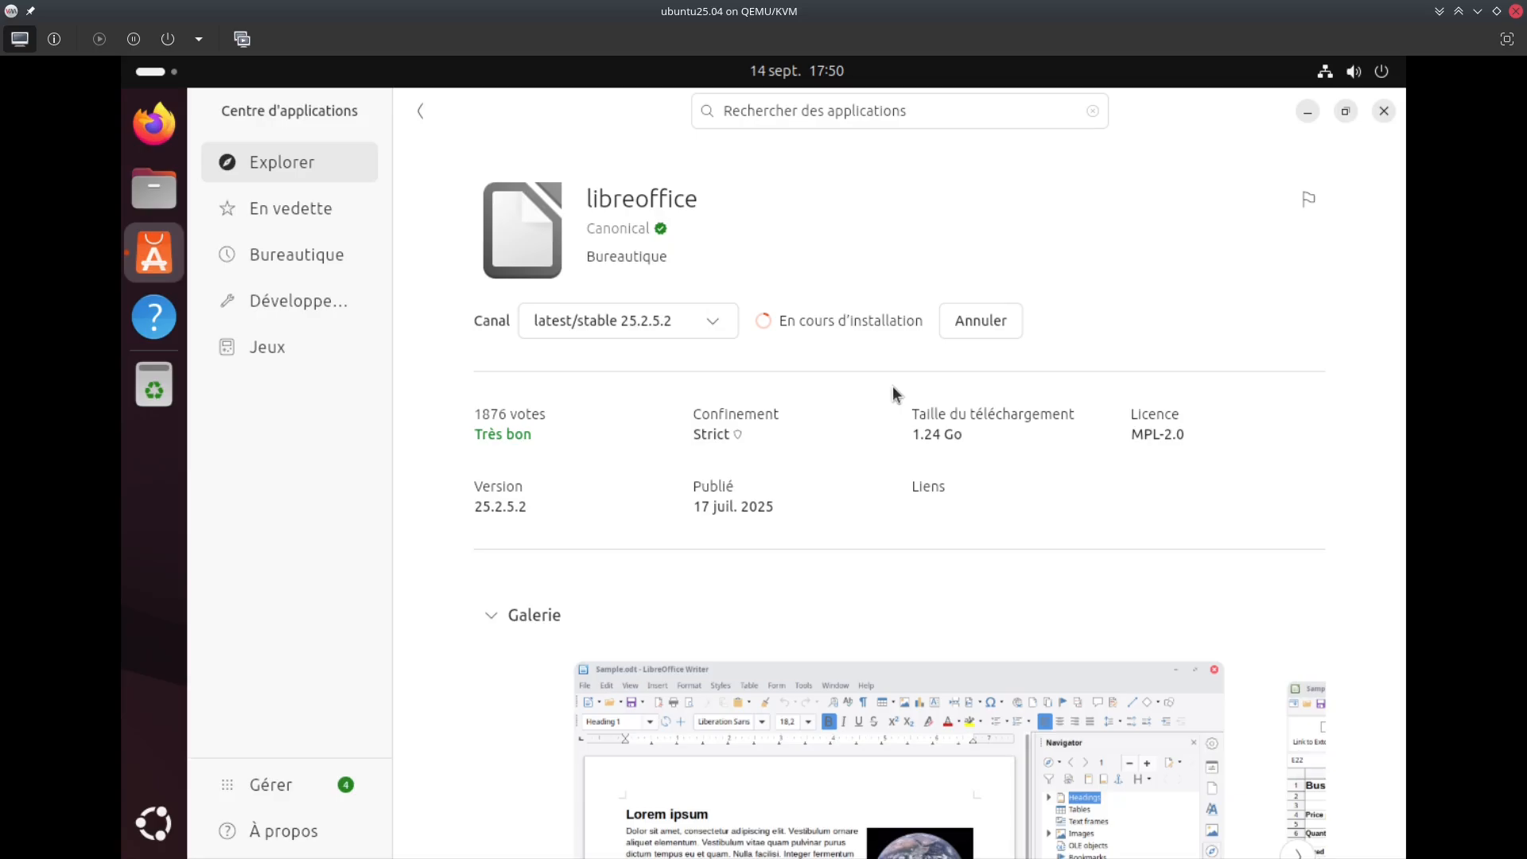
scroll(893, 385, down, 6)
scroll(556, 429, up, 2)
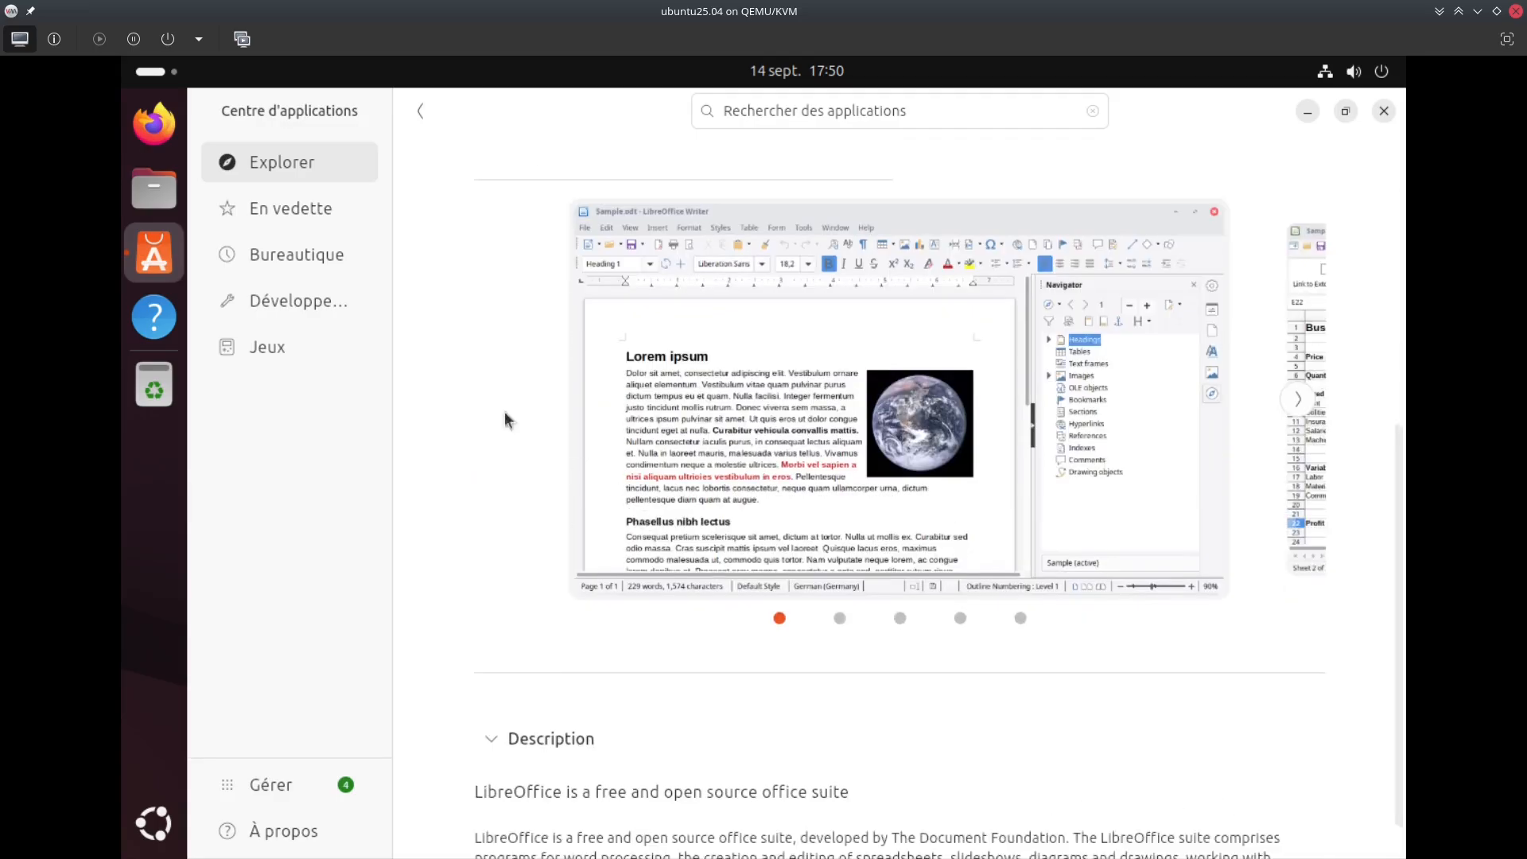
scroll(509, 419, up, 5)
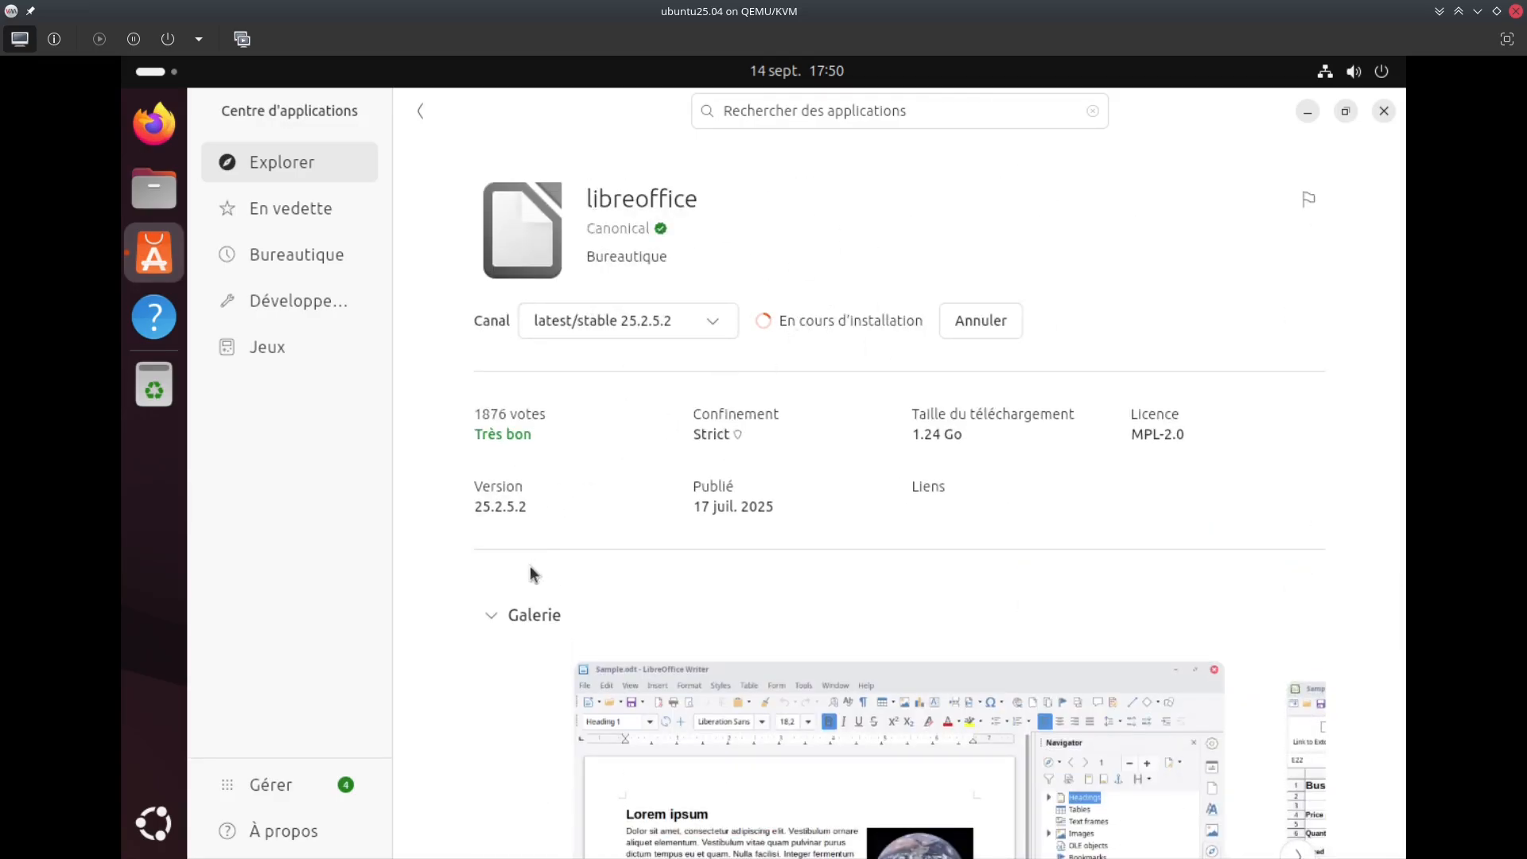